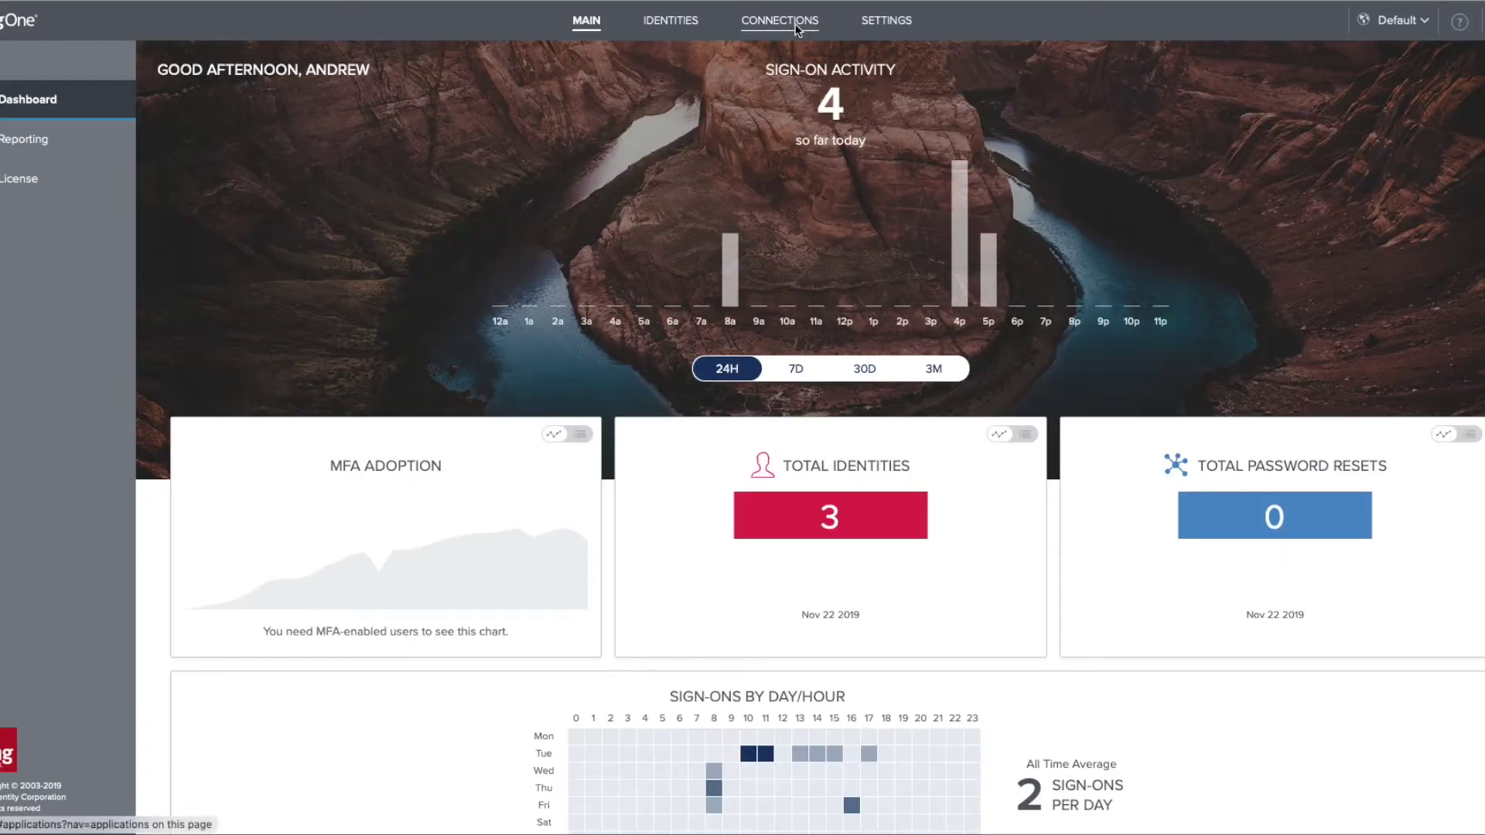
Step: Create a new OIDC Web App named 'Demo PPM' from Connections > Applications
click(780, 20)
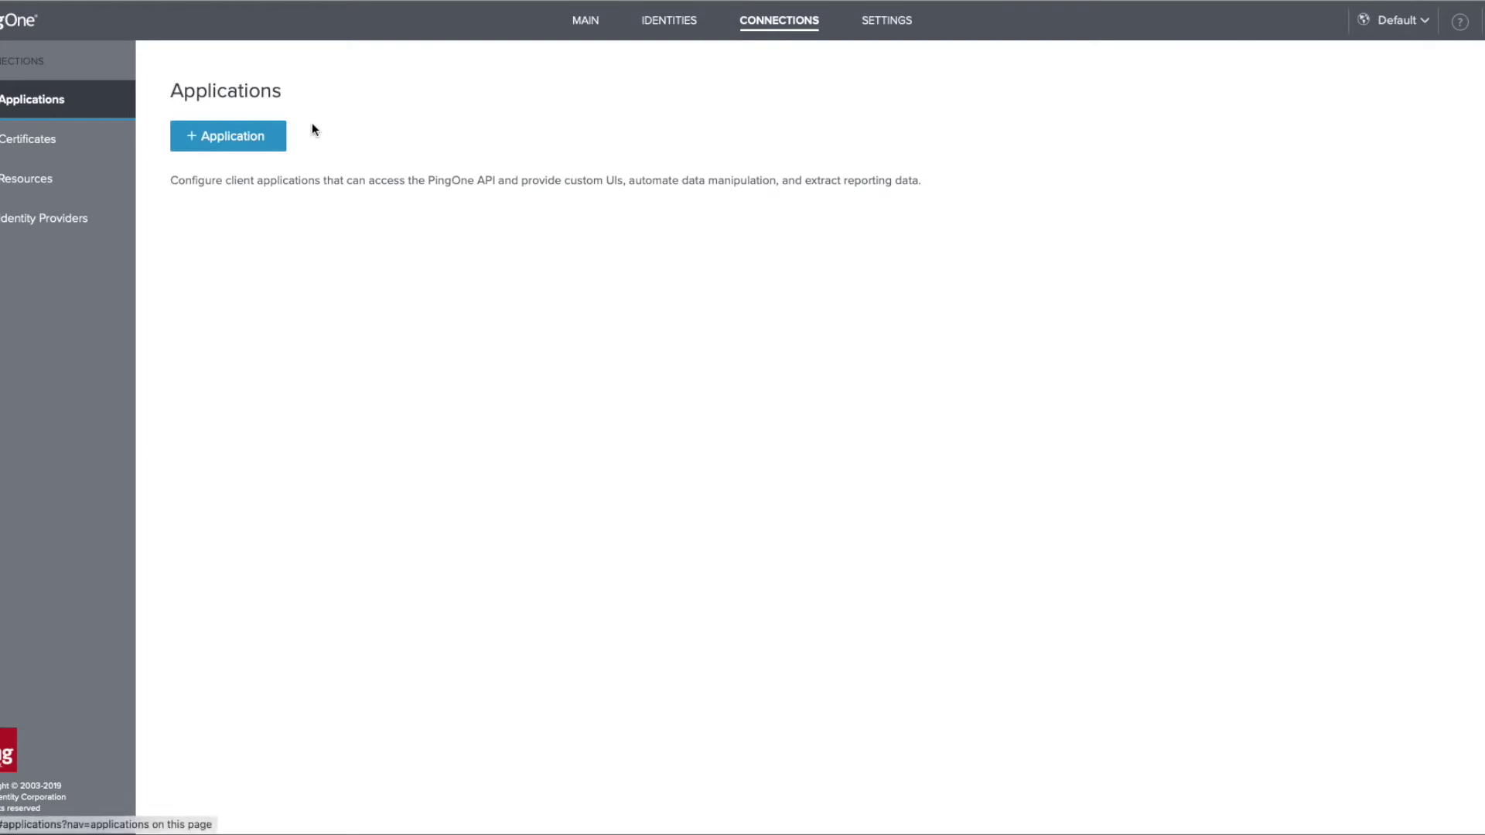
click(255, 139)
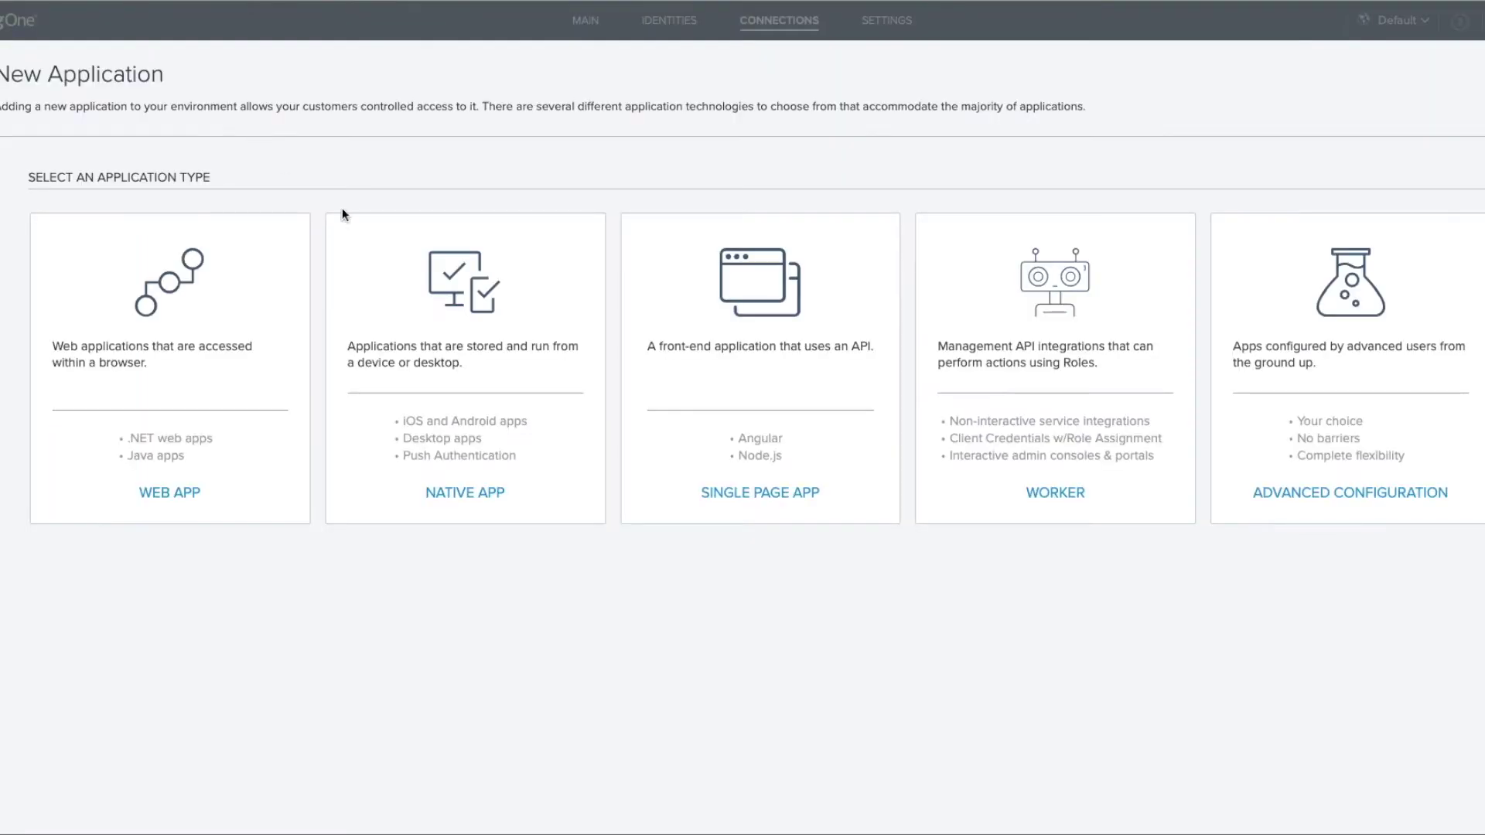
click(164, 496)
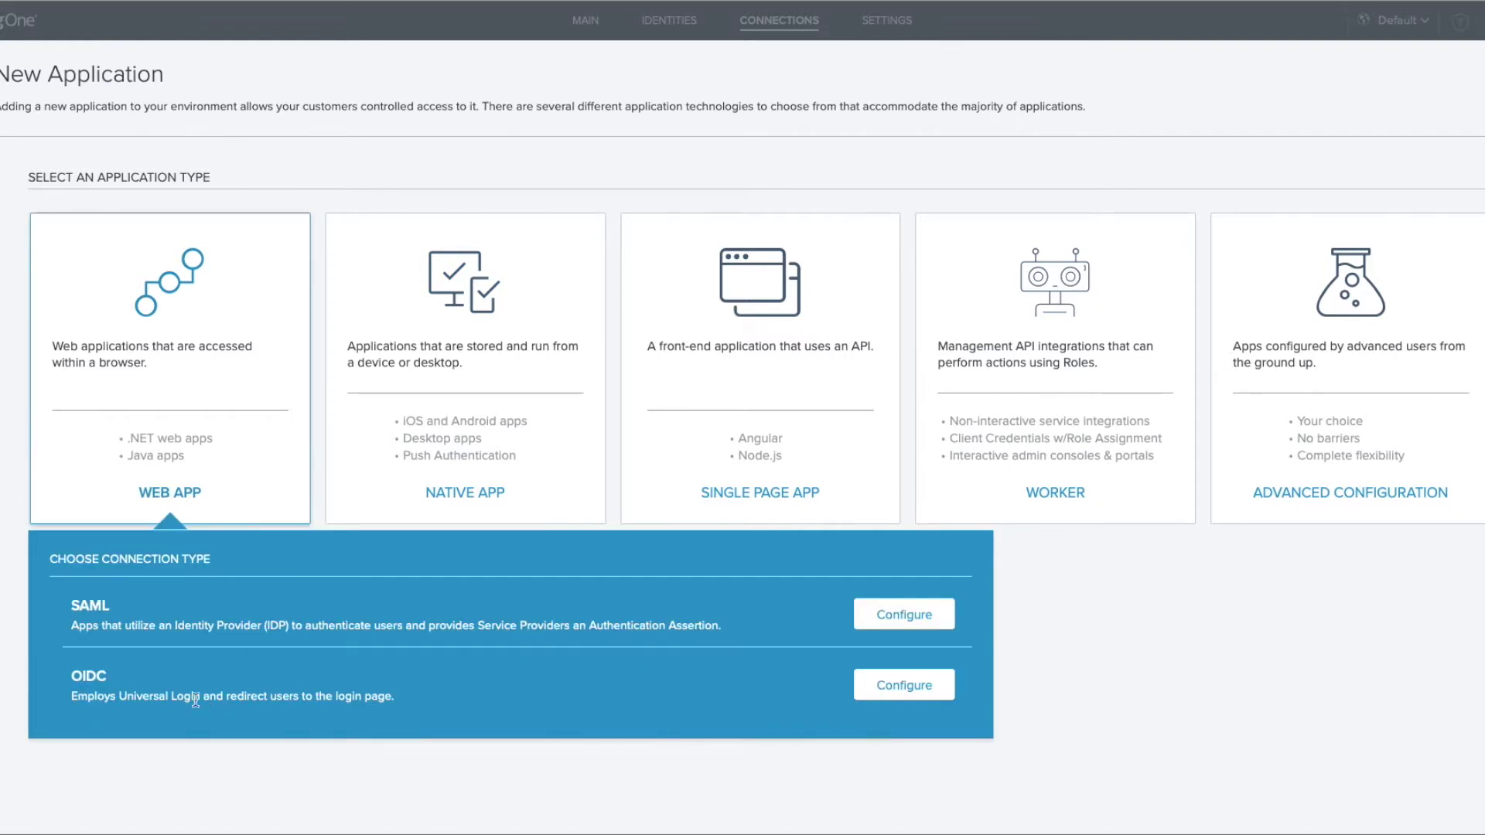
click(890, 692)
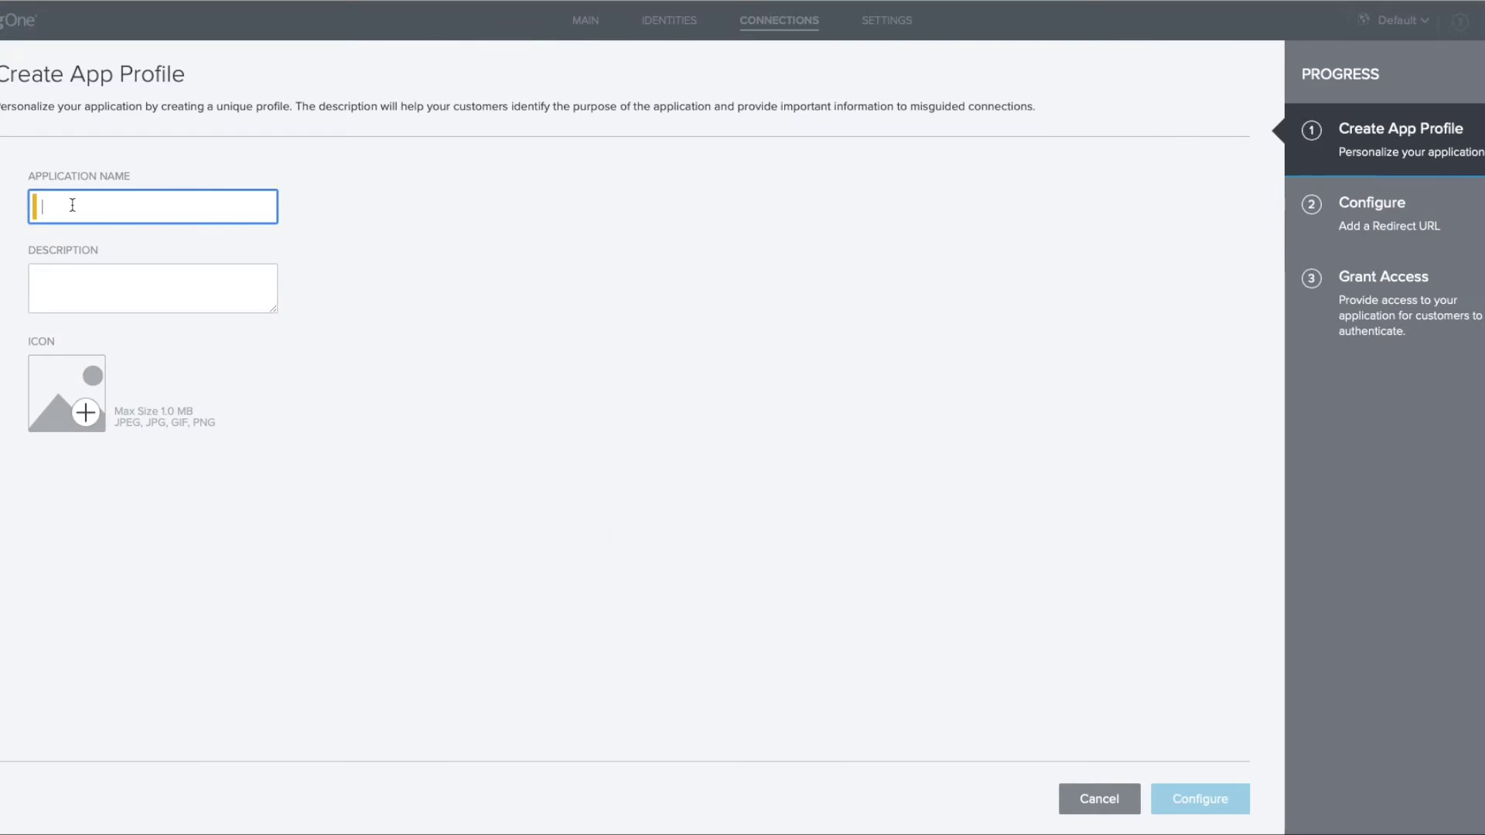
text(Demo PPM)
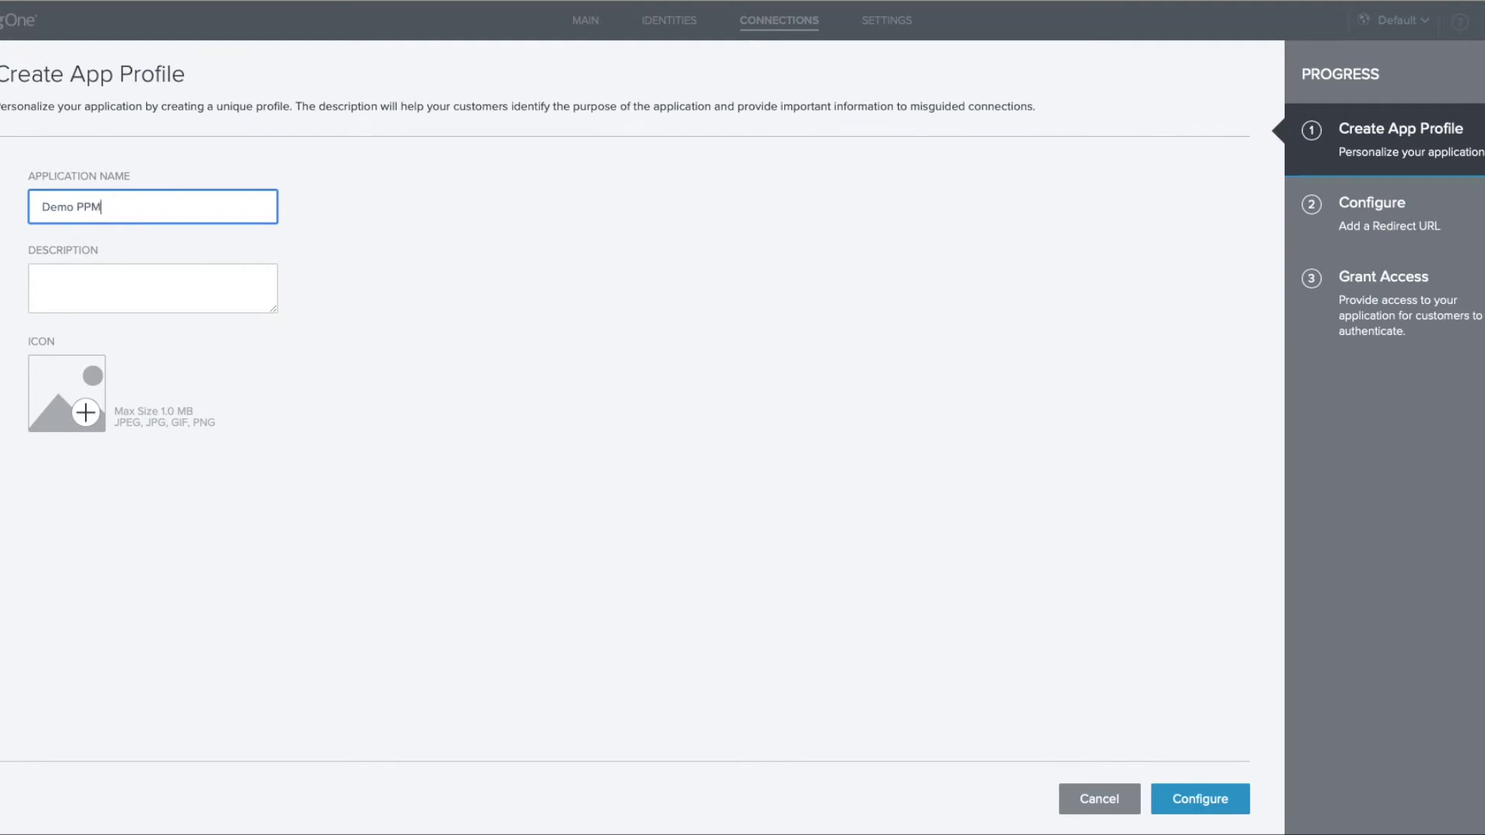
click(1187, 800)
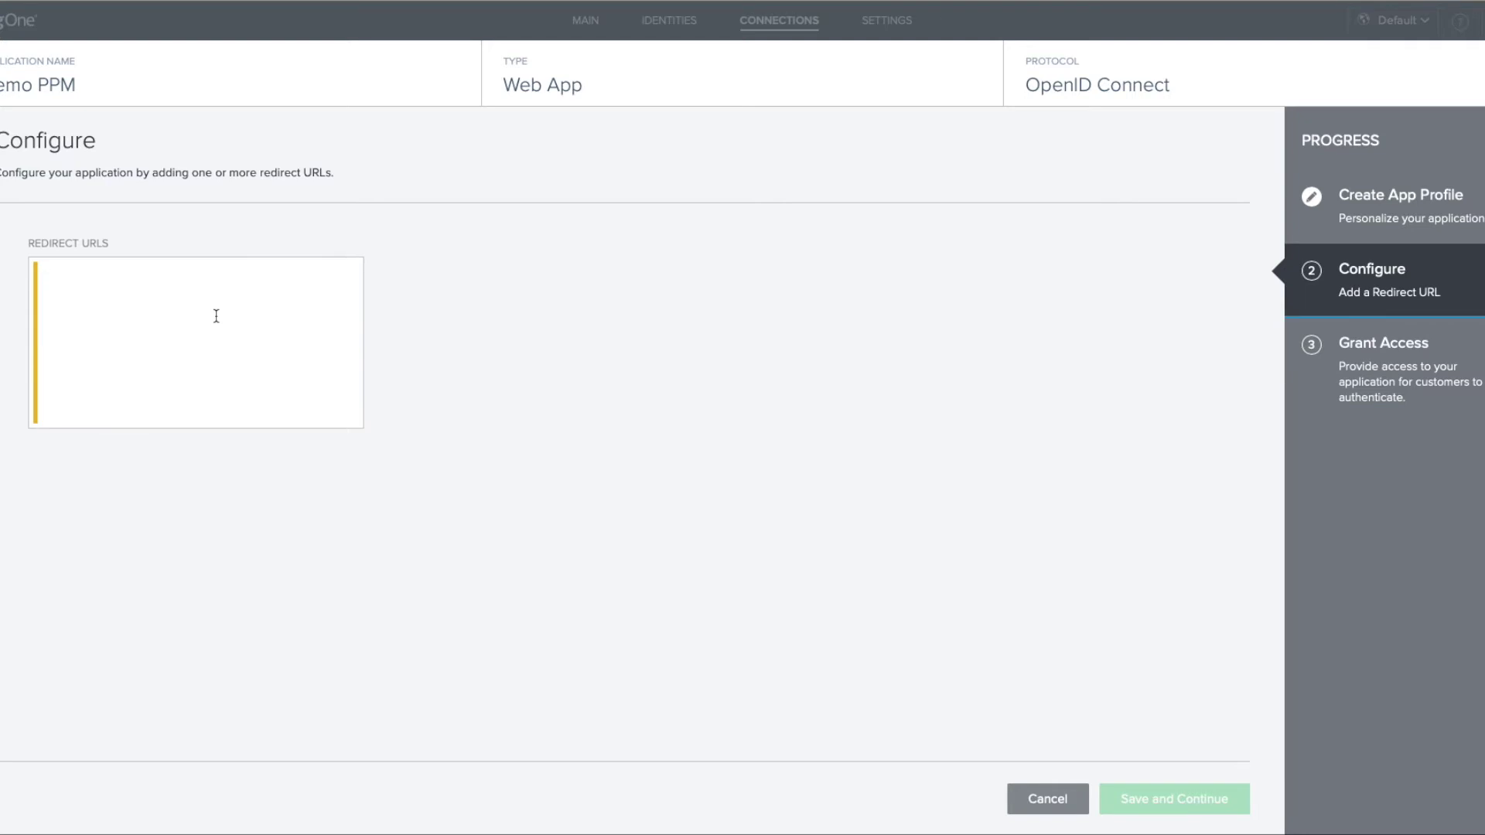
text(https://ppmsql.pemari.com)
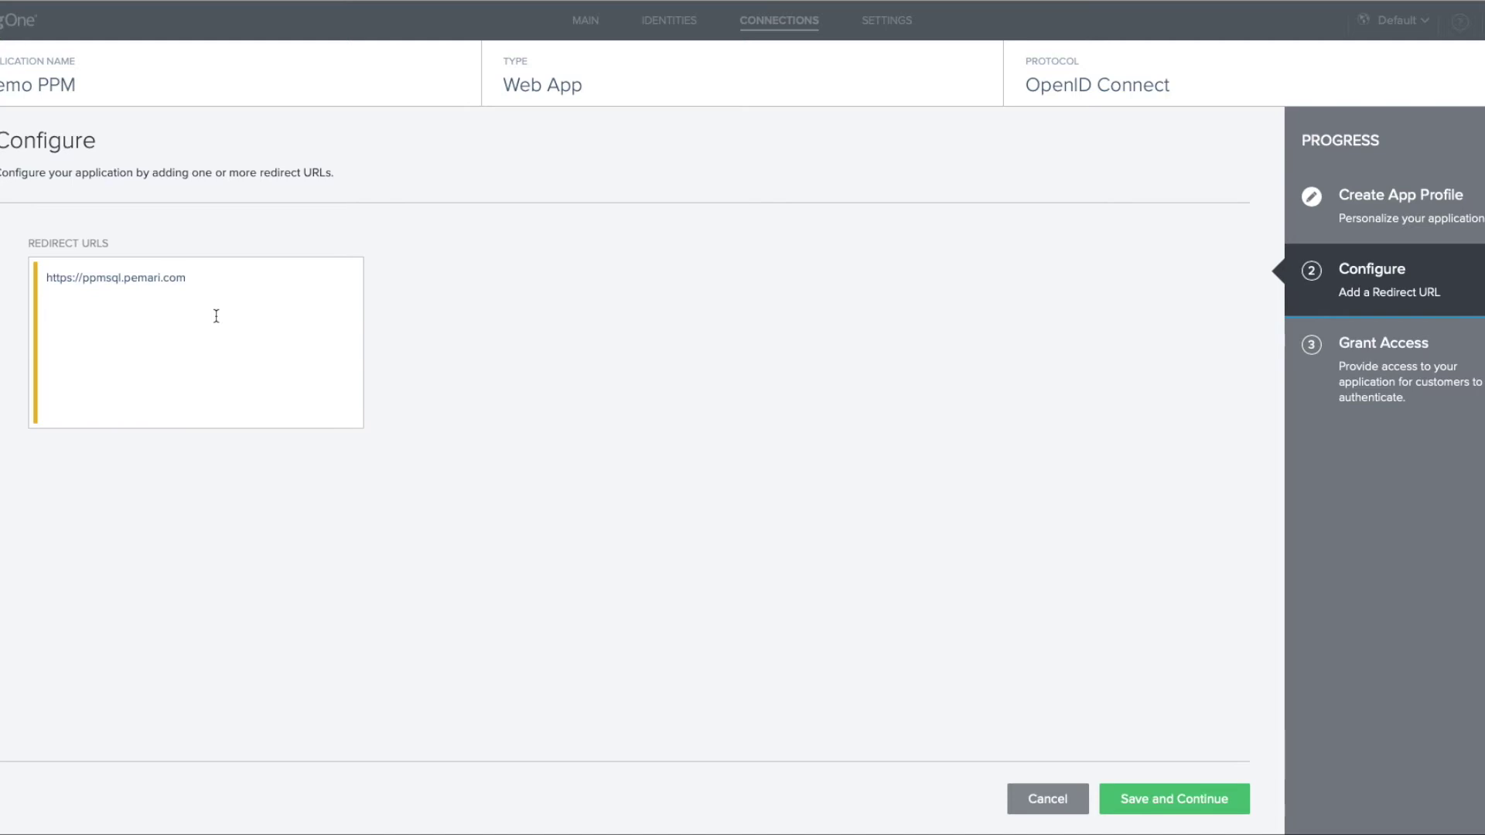
text(/niku/ssoauth)
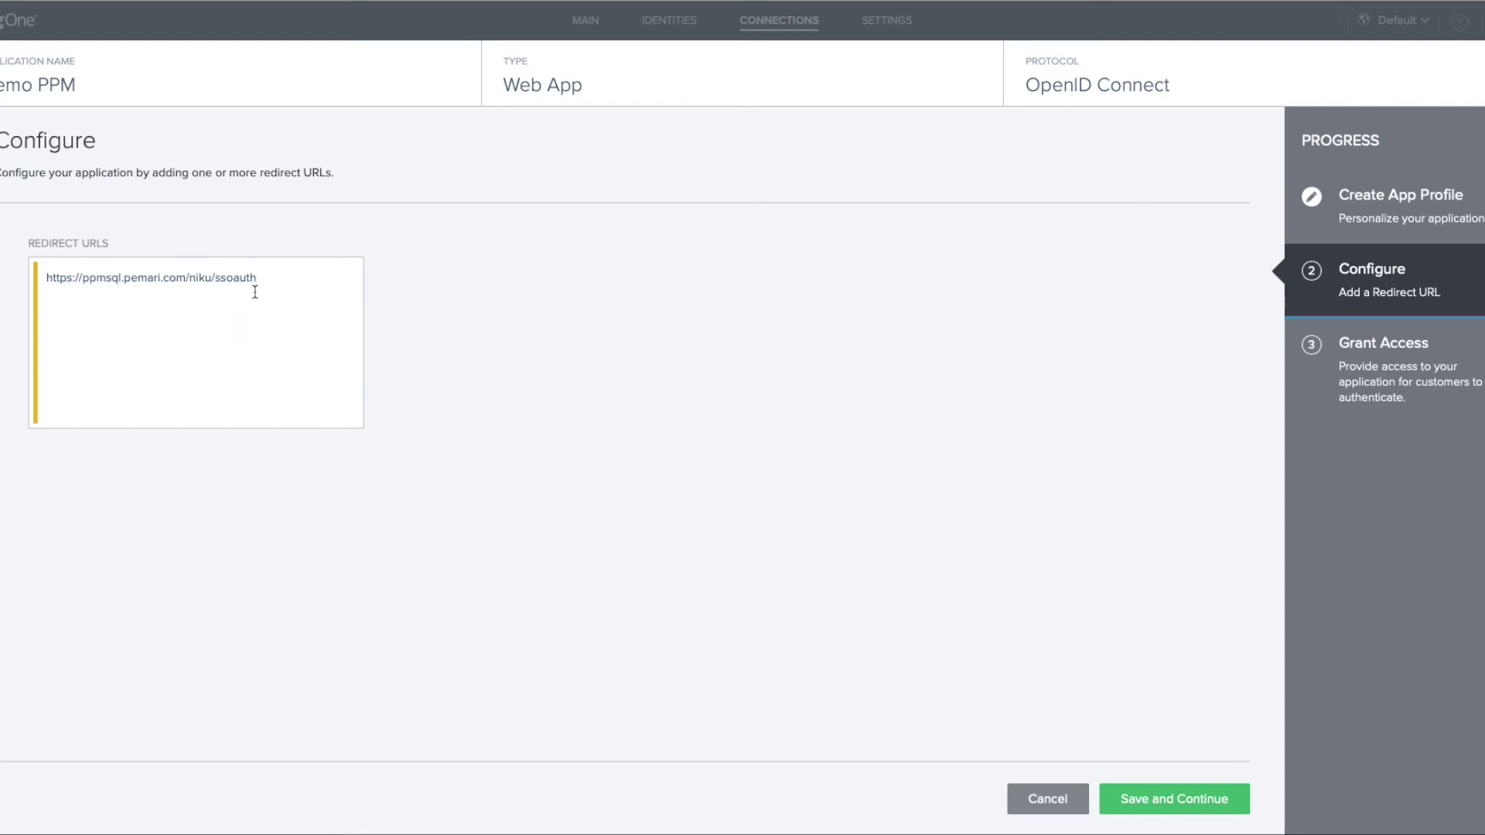
key(Return)
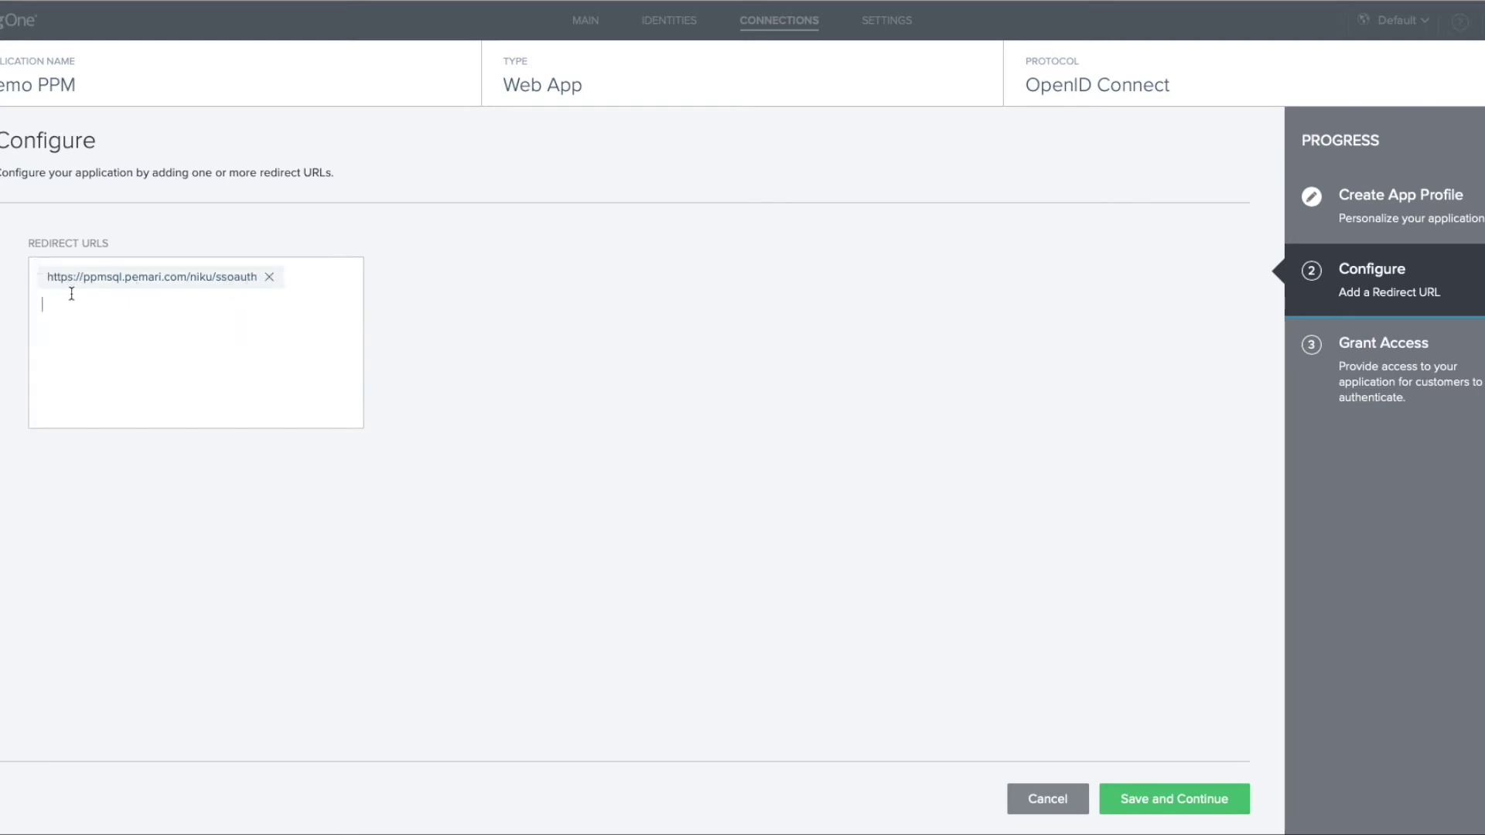
text(https://ppmsql.pemari.com)
text(/pm/ssoauth)
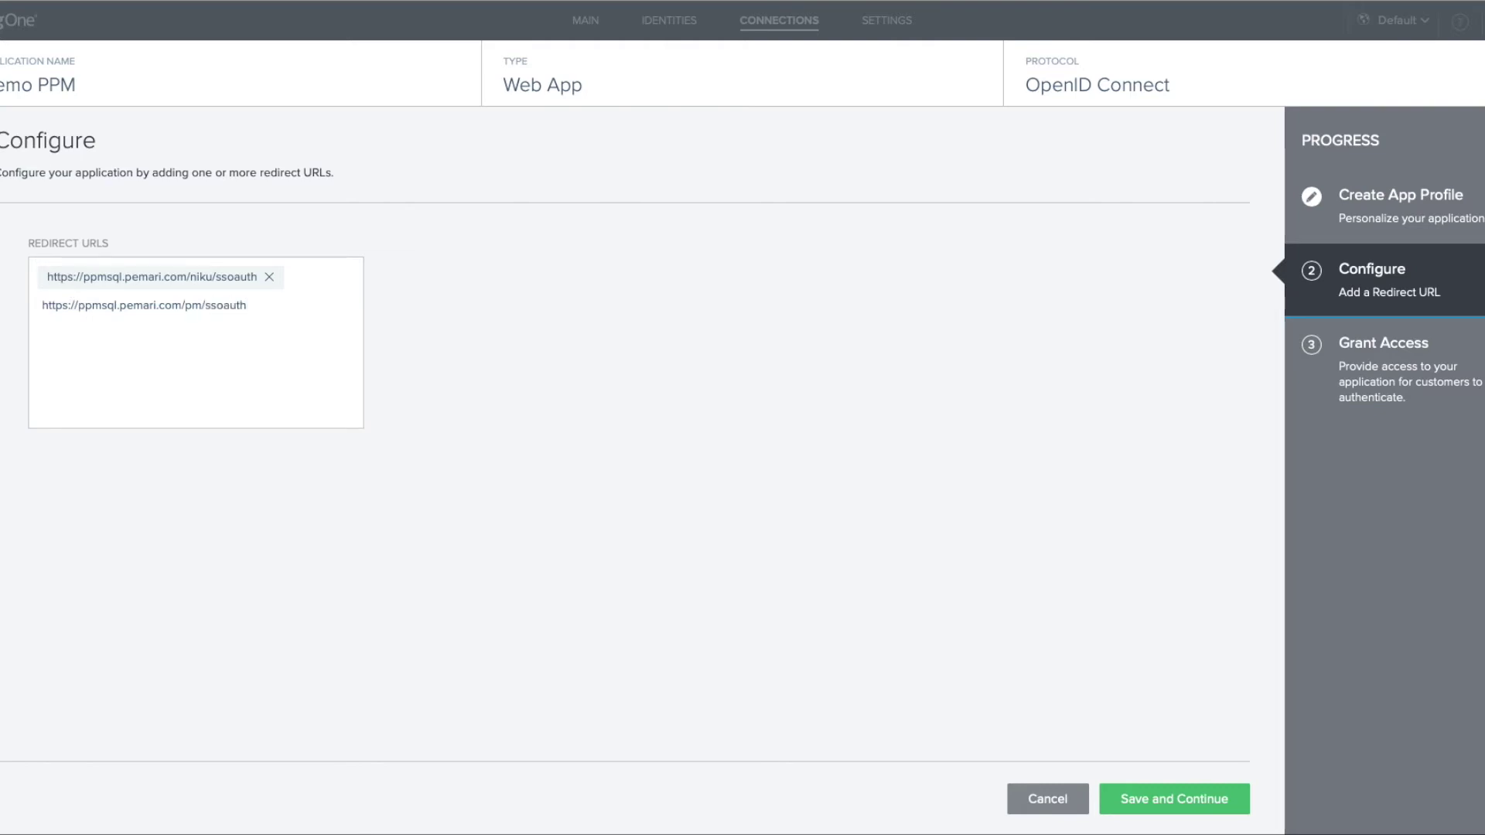
key(Return)
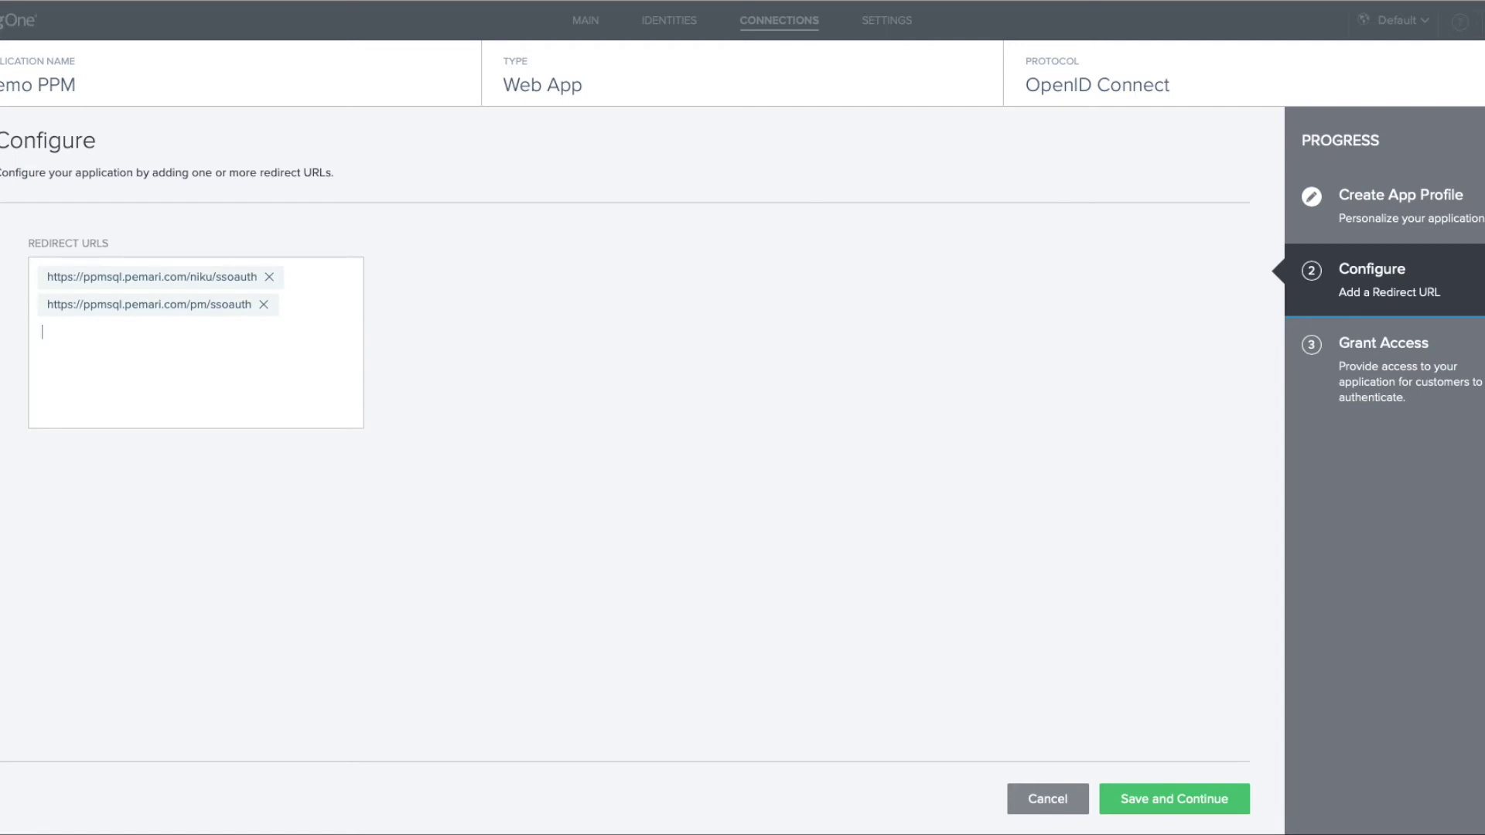
text(https://ppmsql.pemari.com/p)
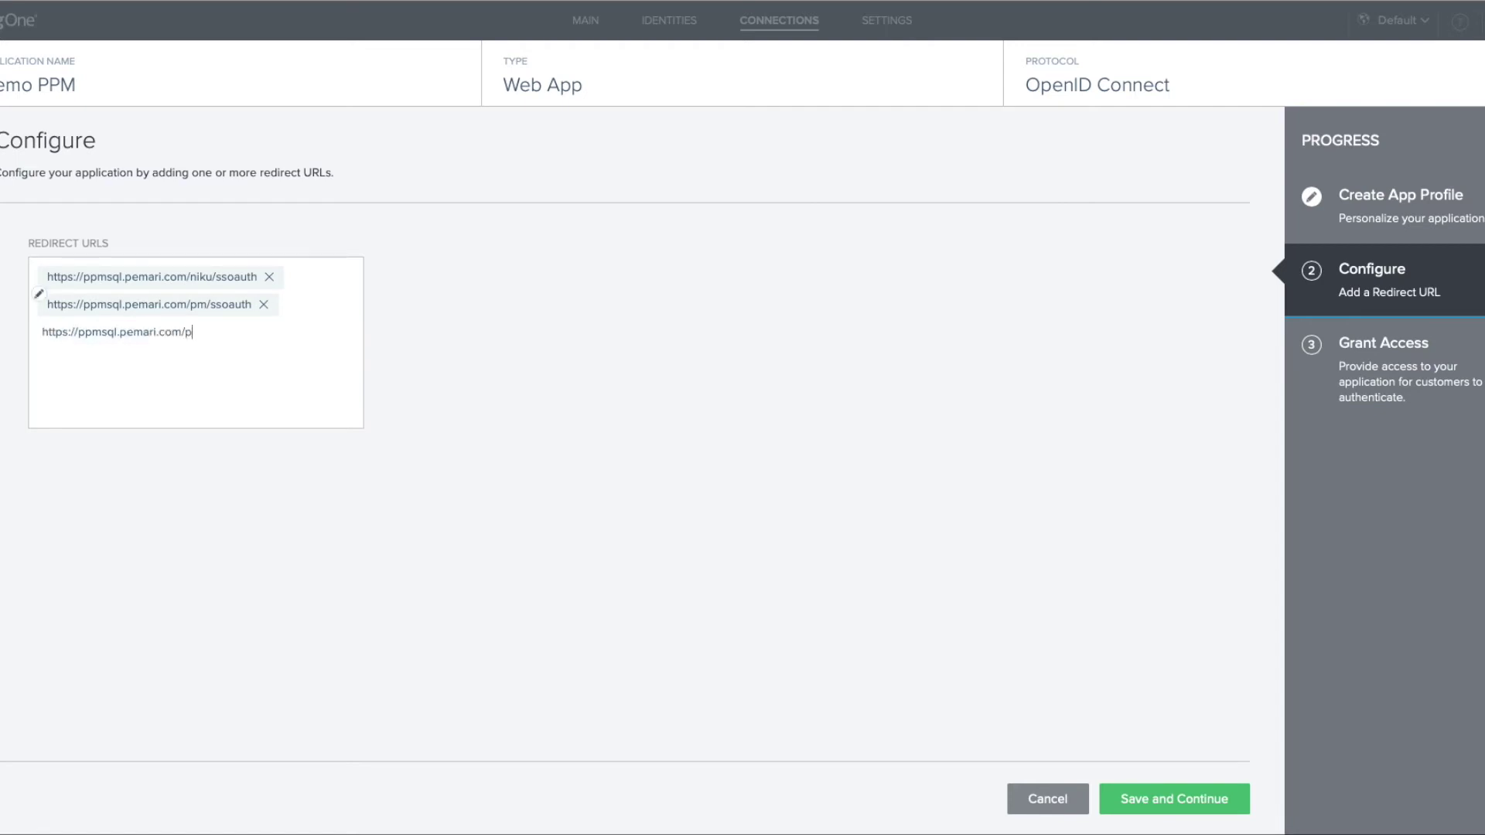
text(pm/ssoauth)
key(Return)
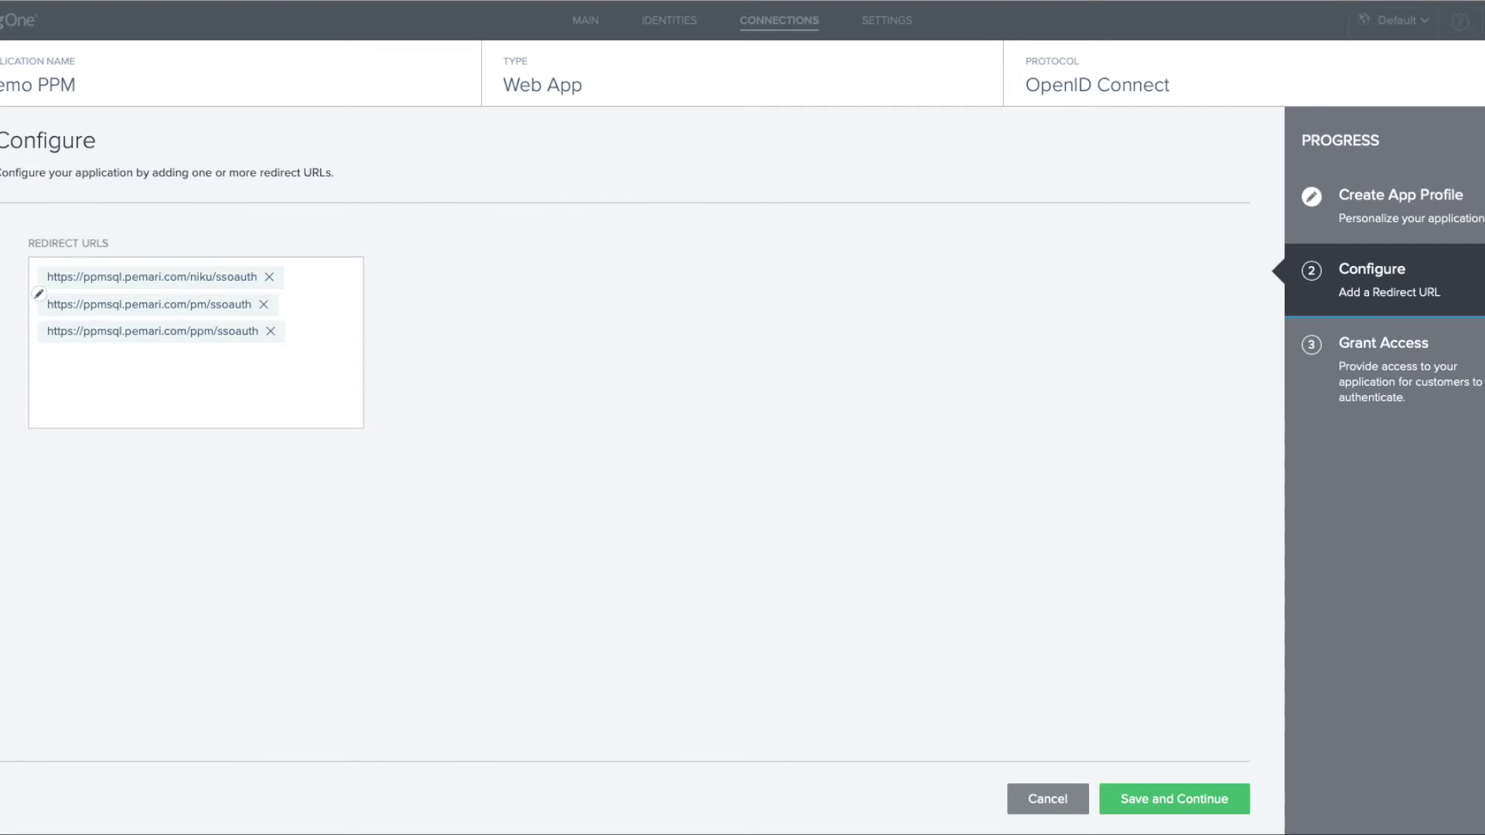
text(https://ppmsql.pemari.com)
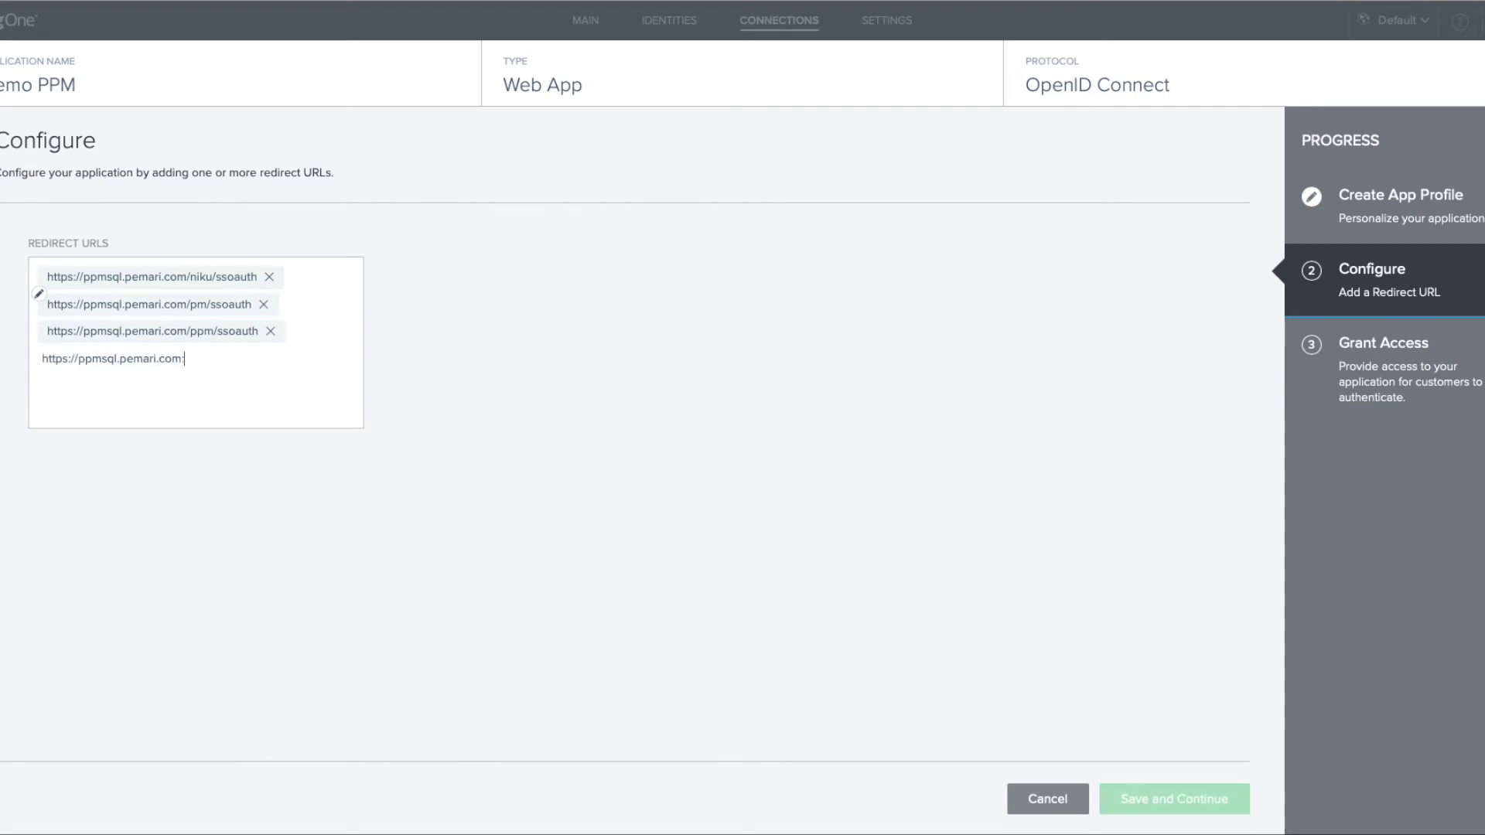
text(:8090/niku/)
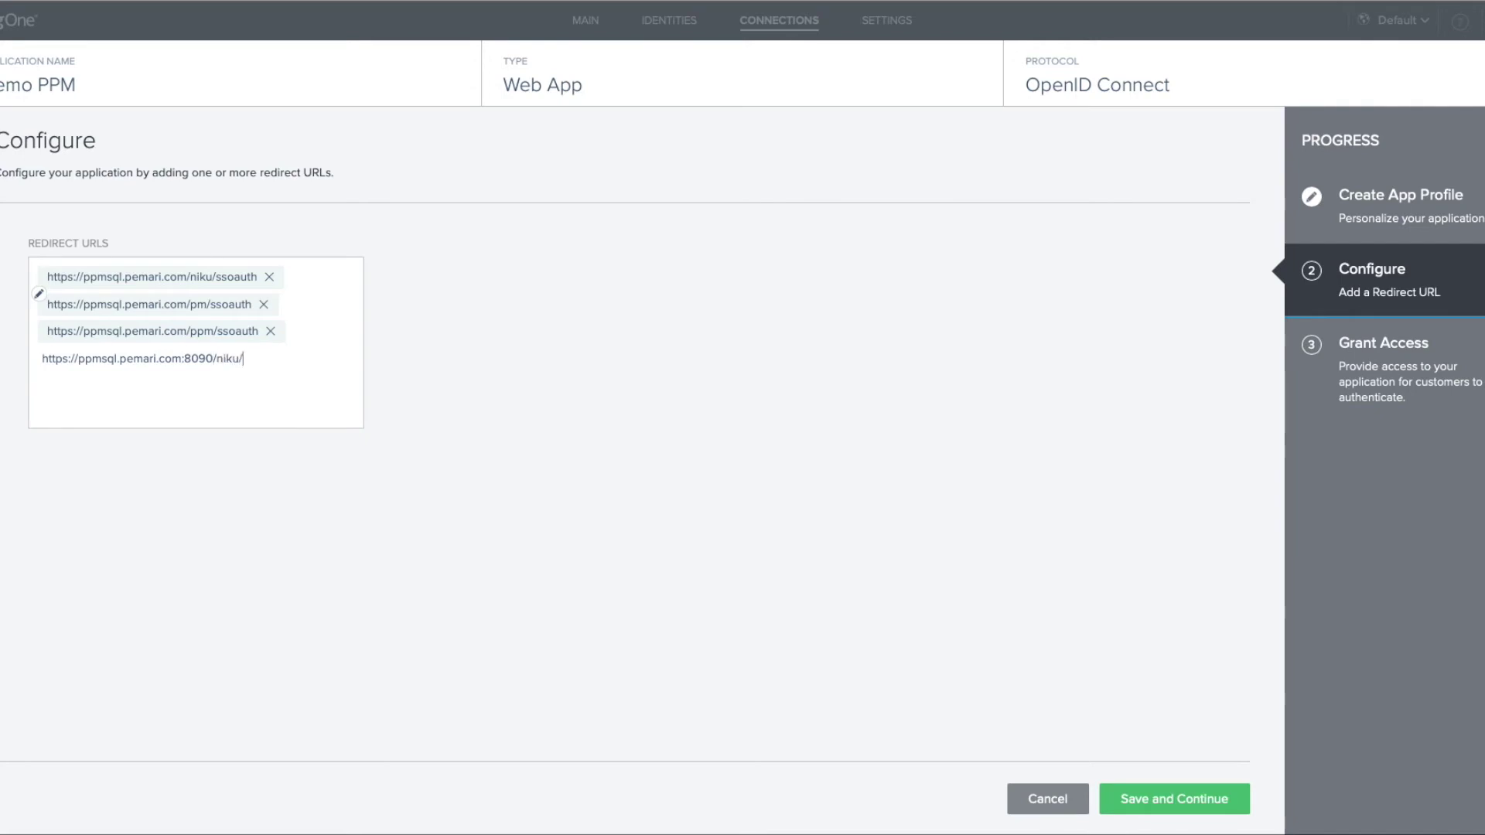
text(ssoauth)
key(Return)
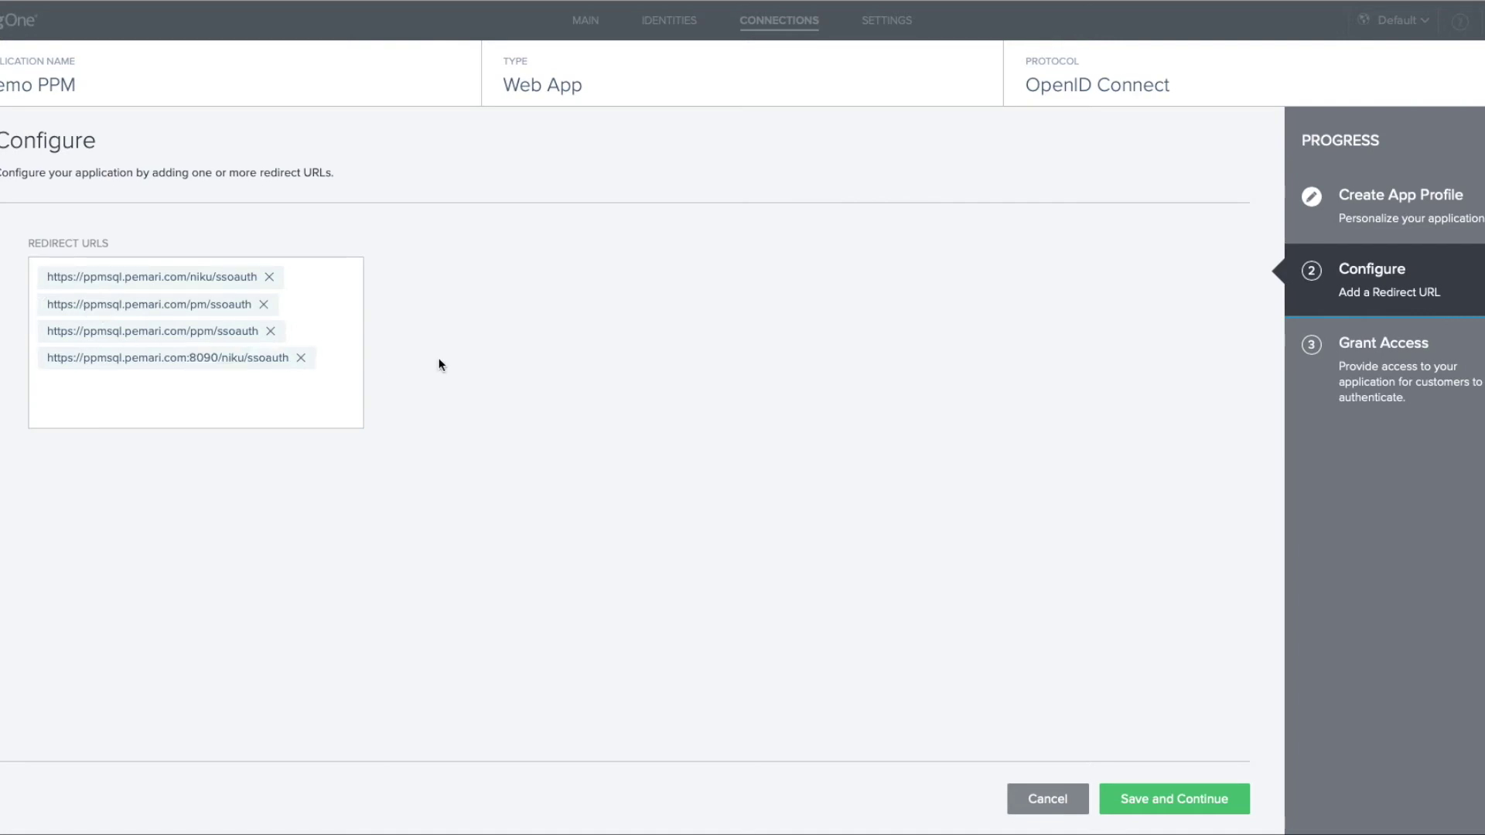
Step: Save the redirects, grant Demo PPM the email scope, finish creation and enable the app
click(1149, 796)
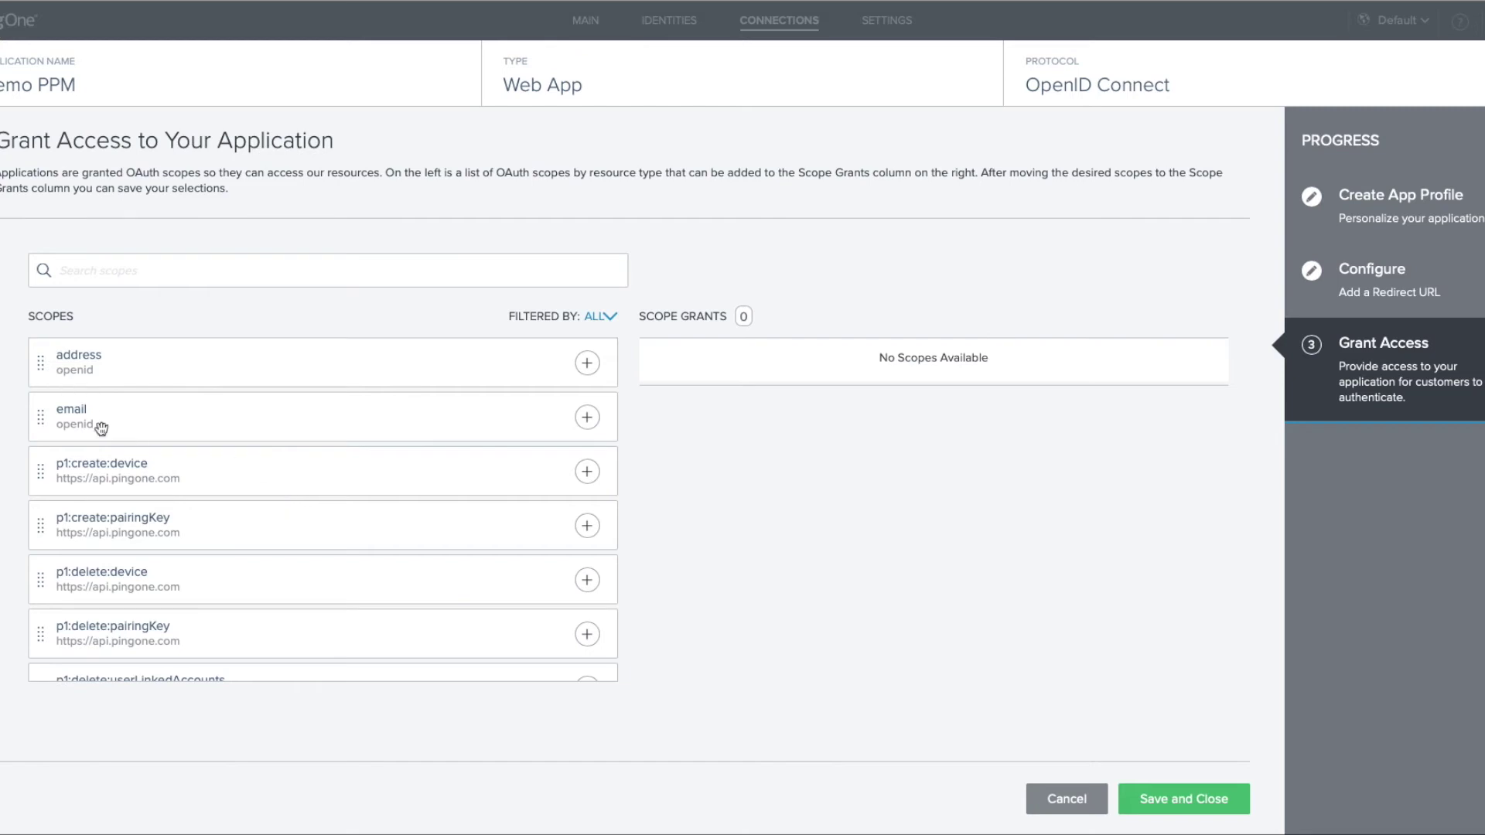
click(585, 426)
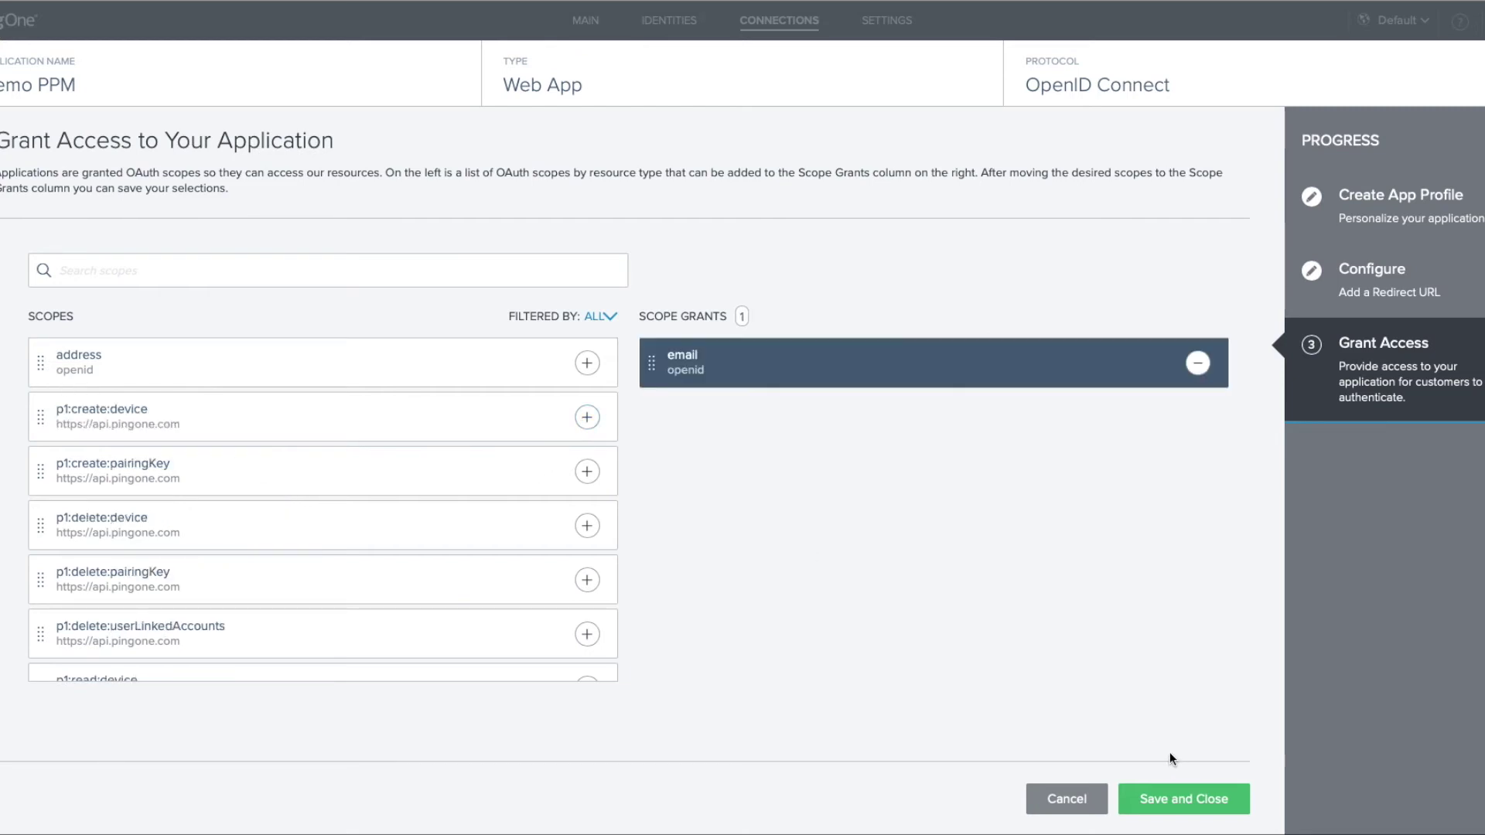
click(1196, 798)
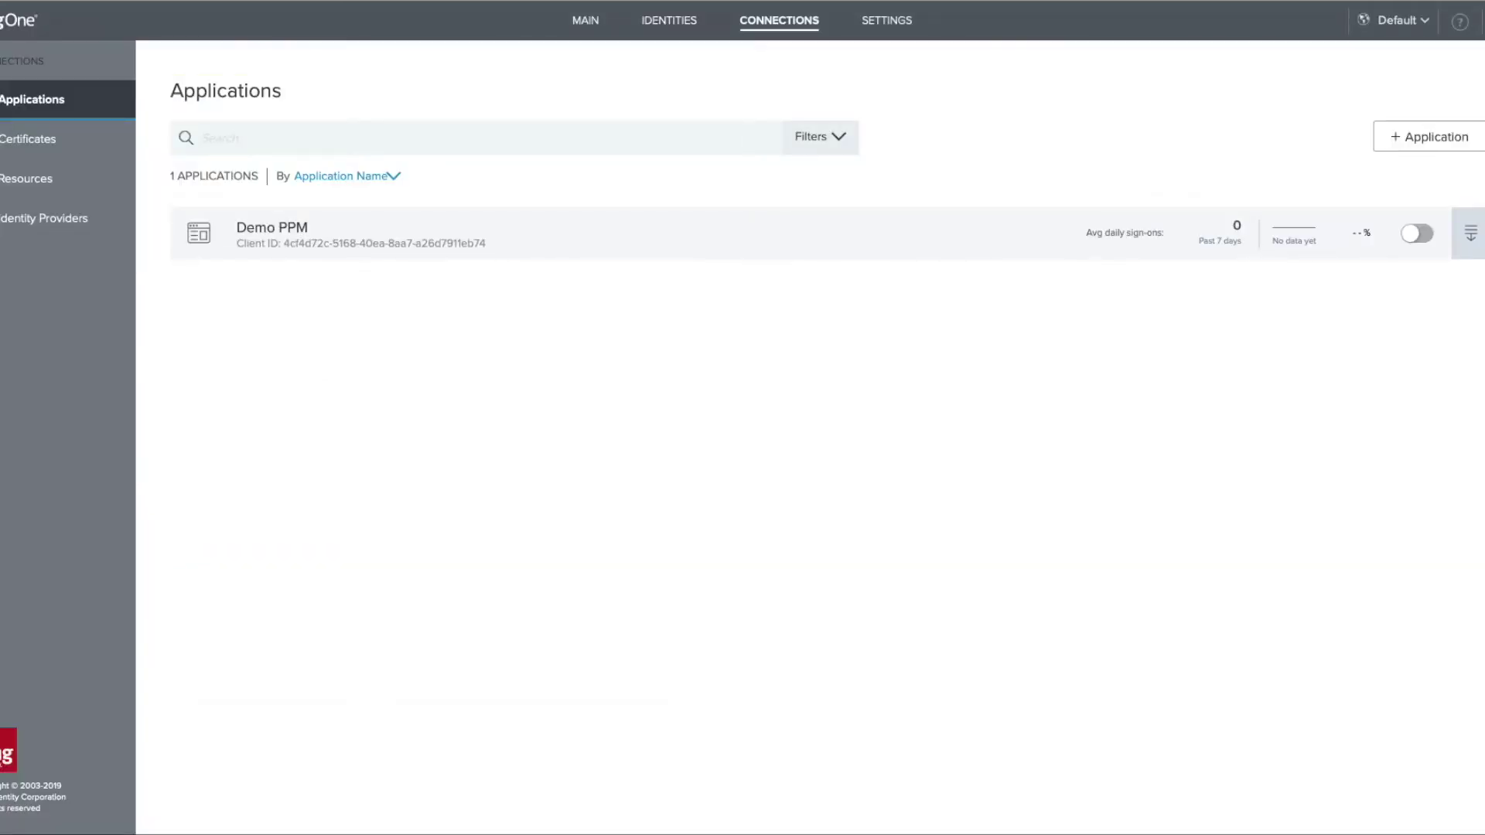
click(1414, 235)
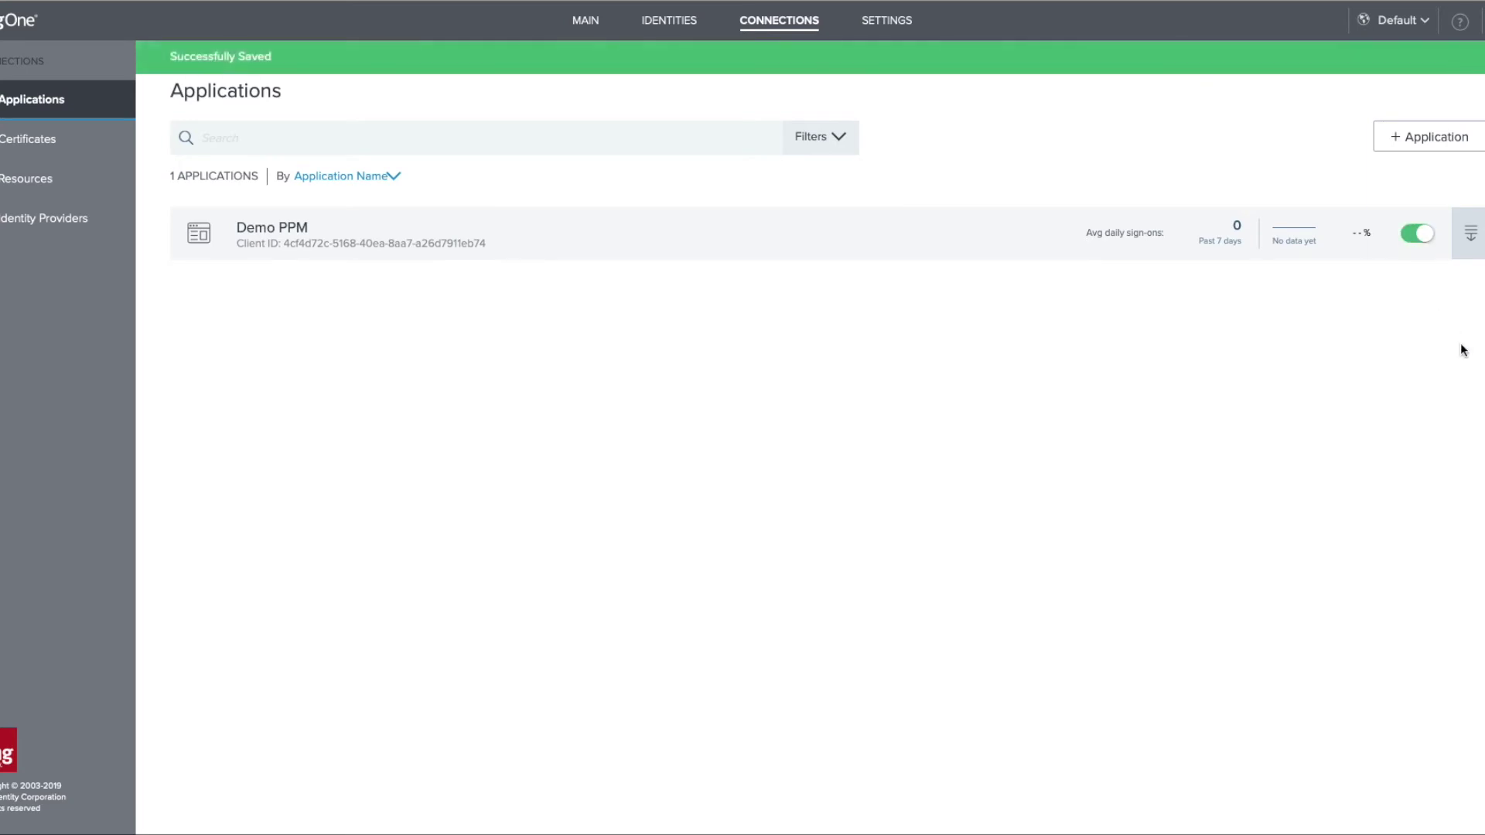
Step: Edit Demo PPM's configuration to use Client Secret Post for token endpoint authentication
click(1466, 236)
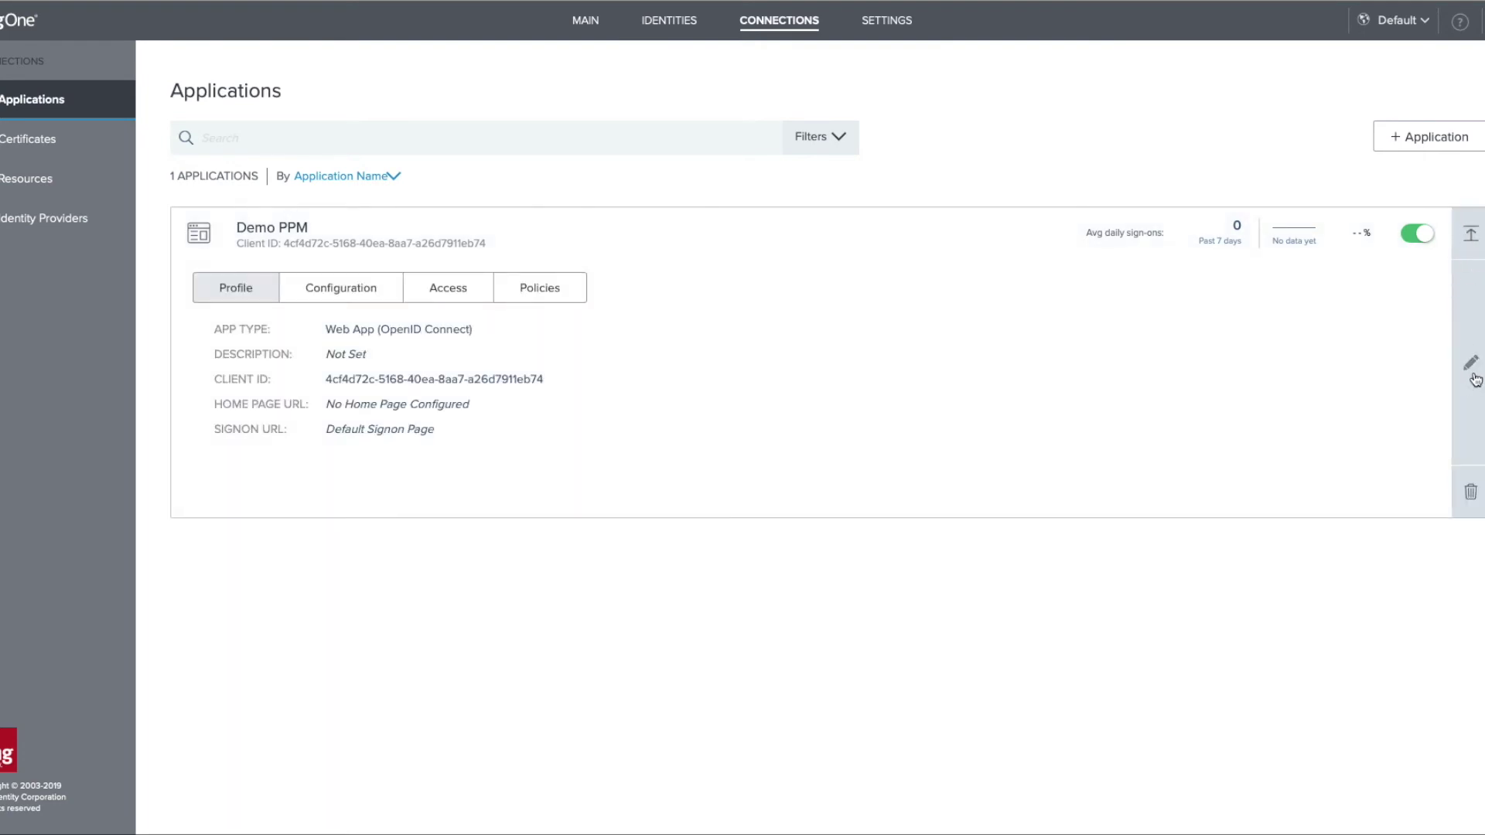
click(350, 292)
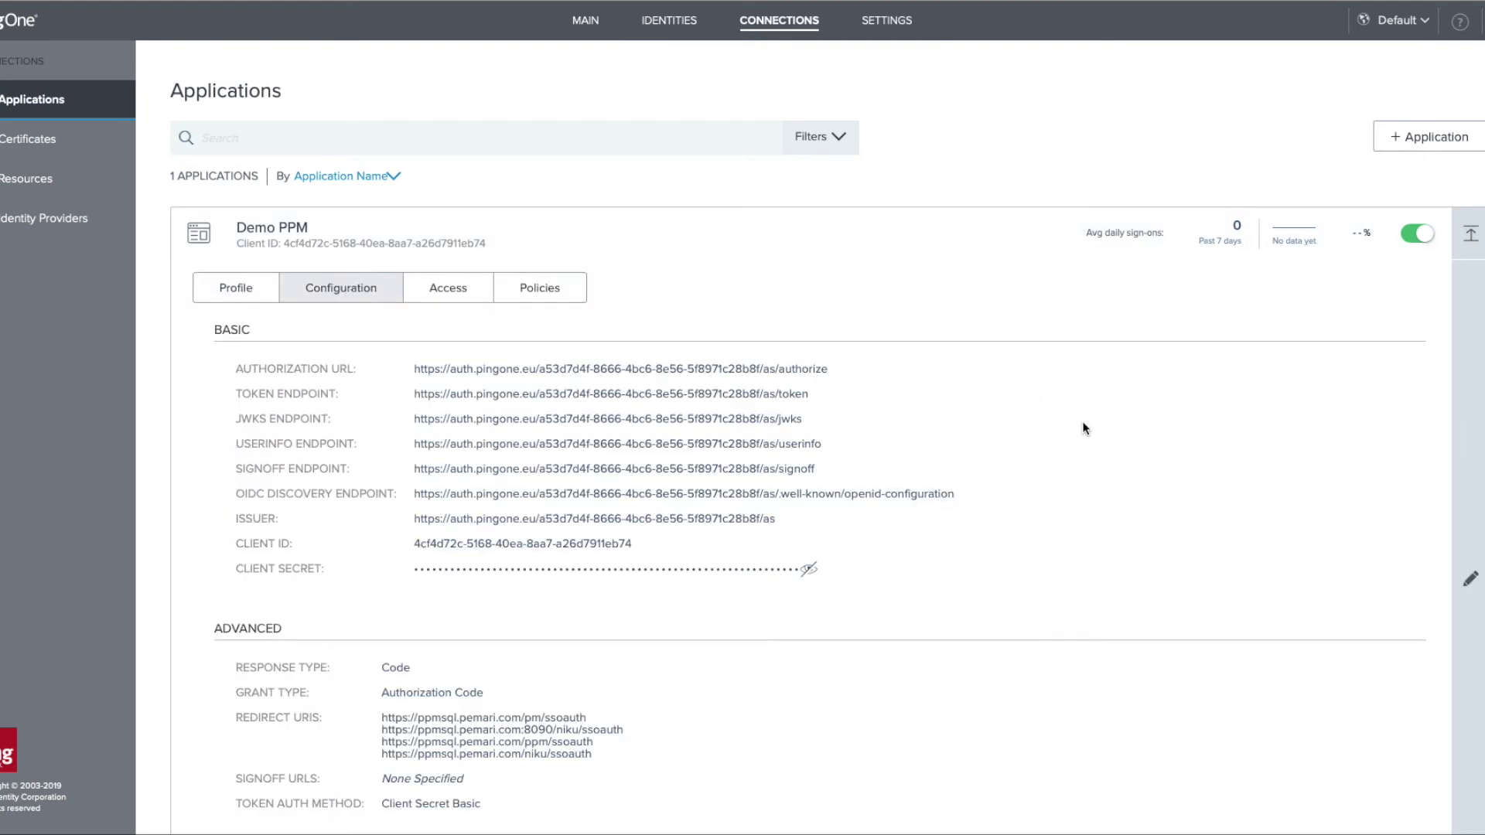
scroll(1082, 423, down, 2)
click(1469, 459)
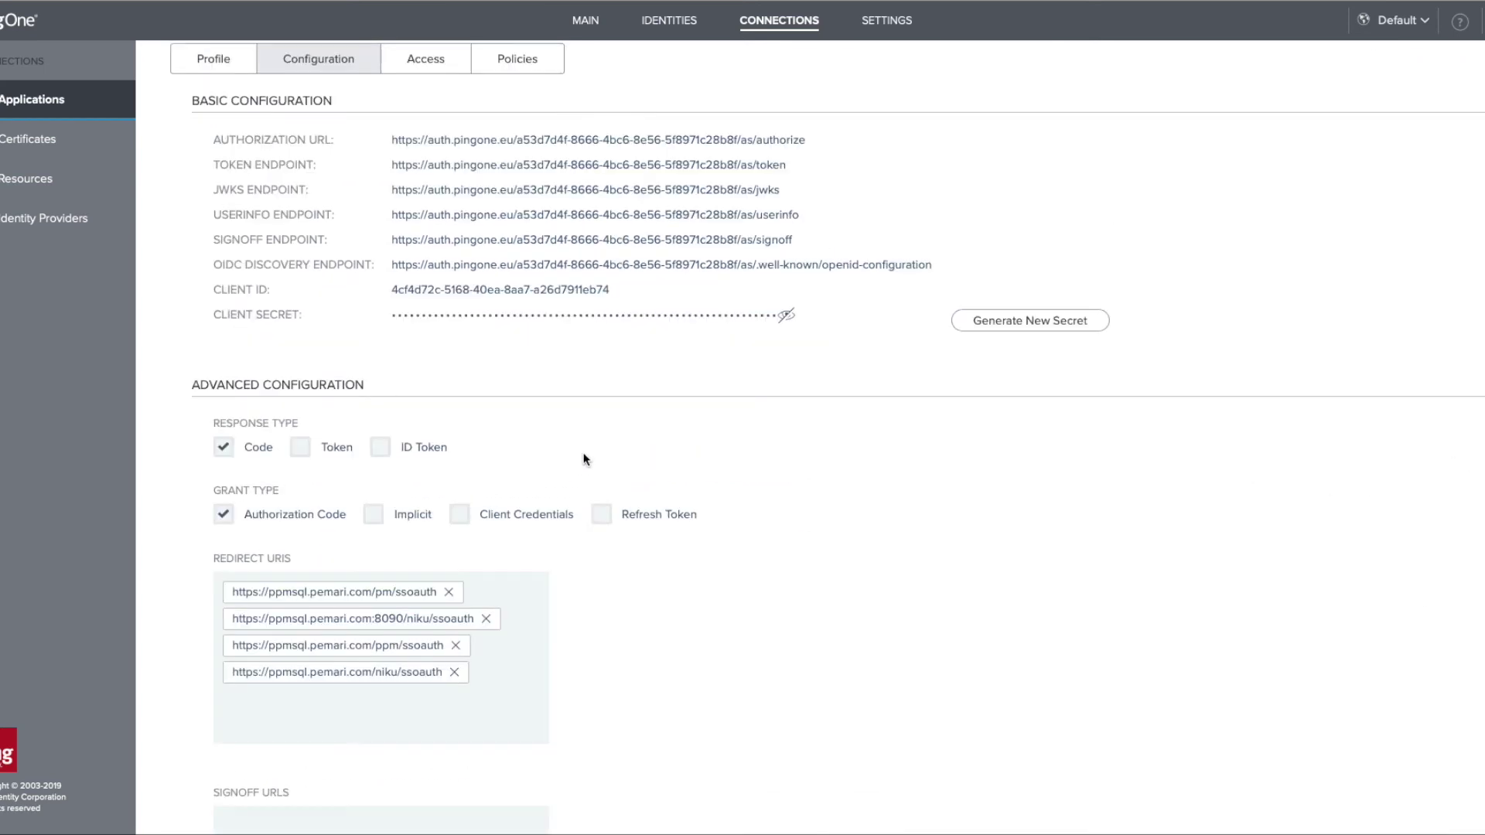
scroll(584, 458, down, 5)
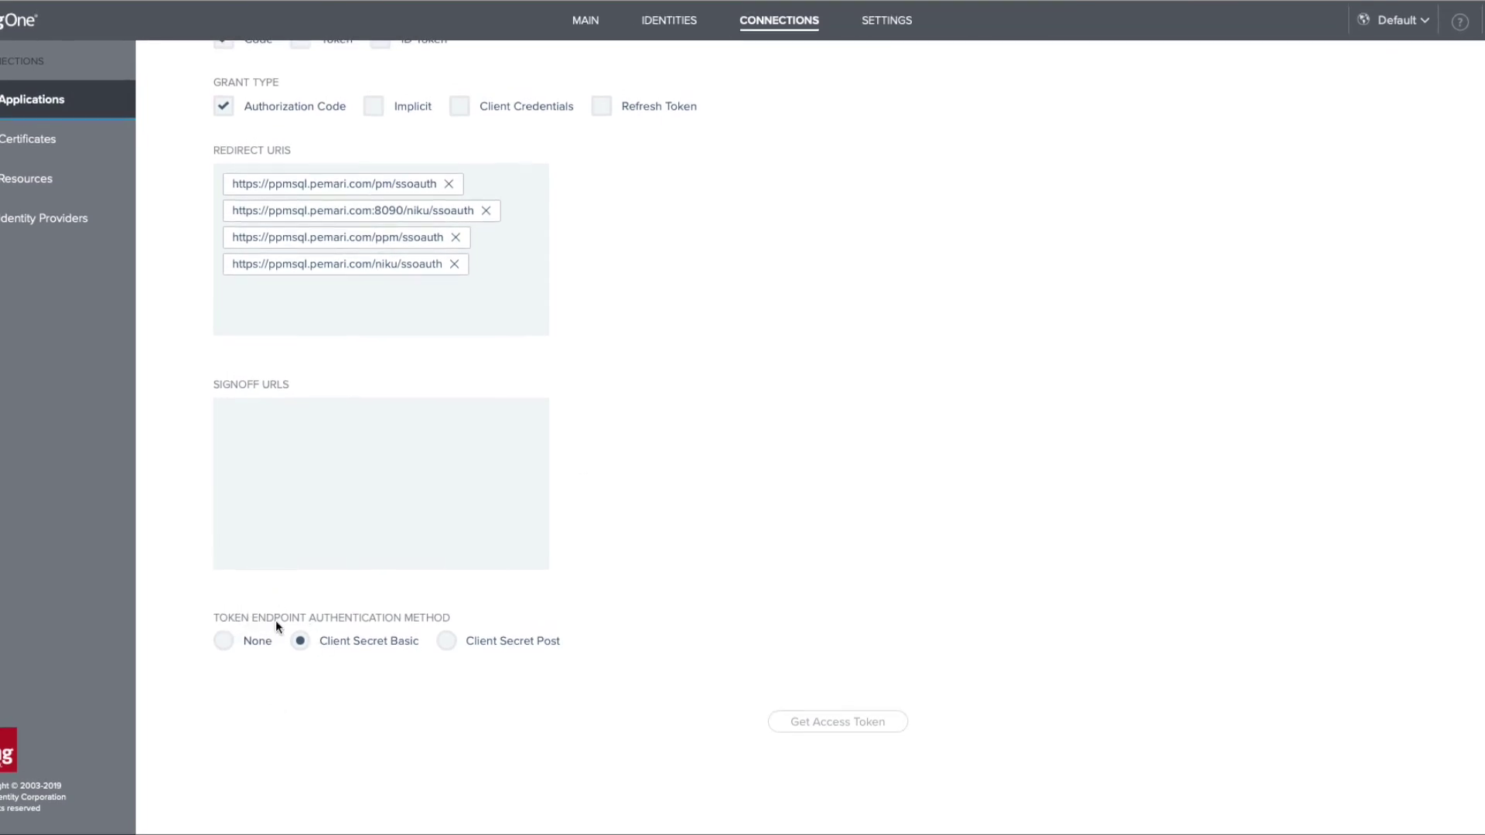
click(446, 646)
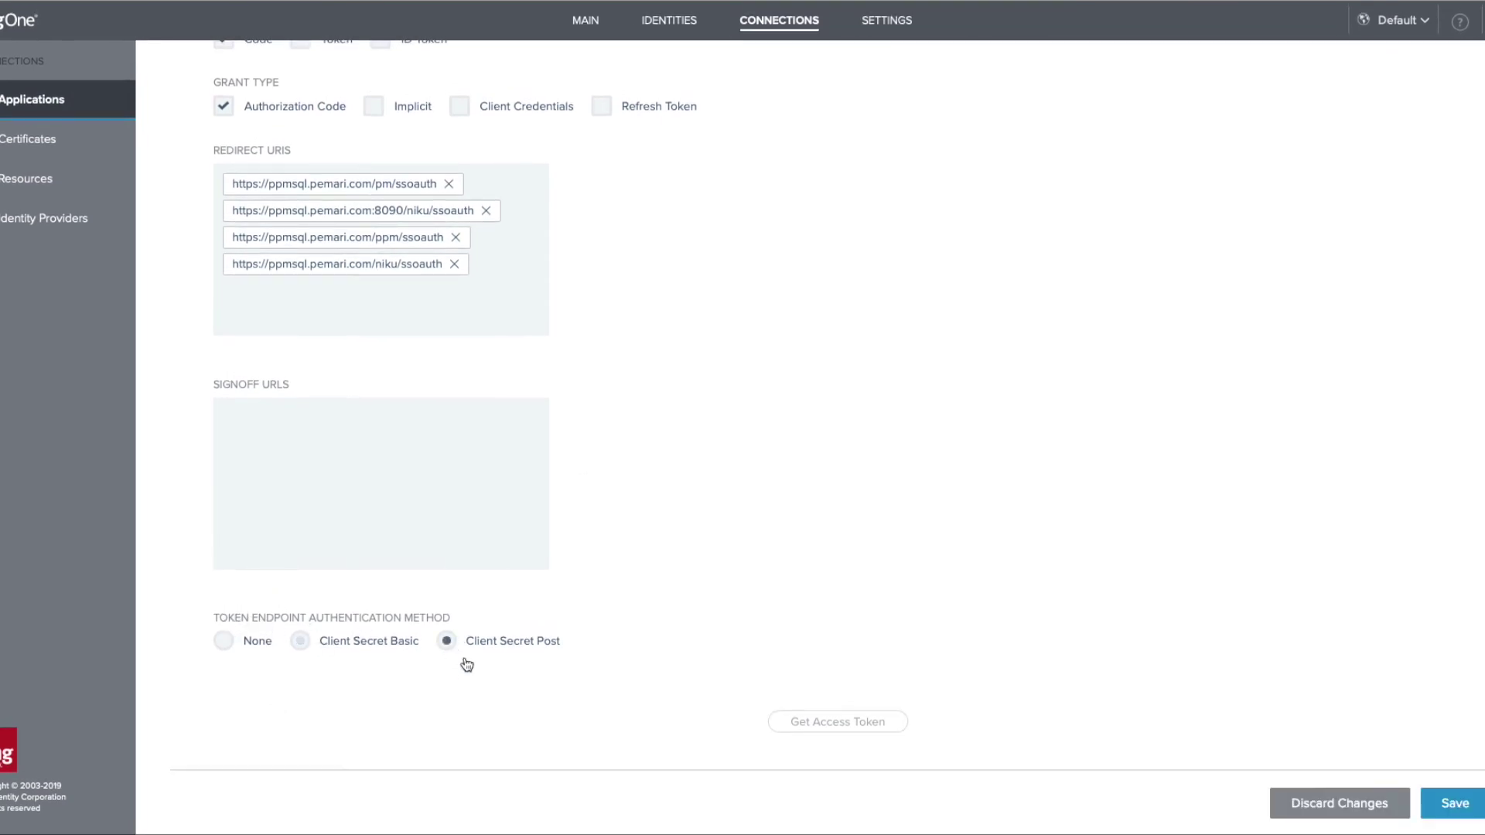
click(1439, 804)
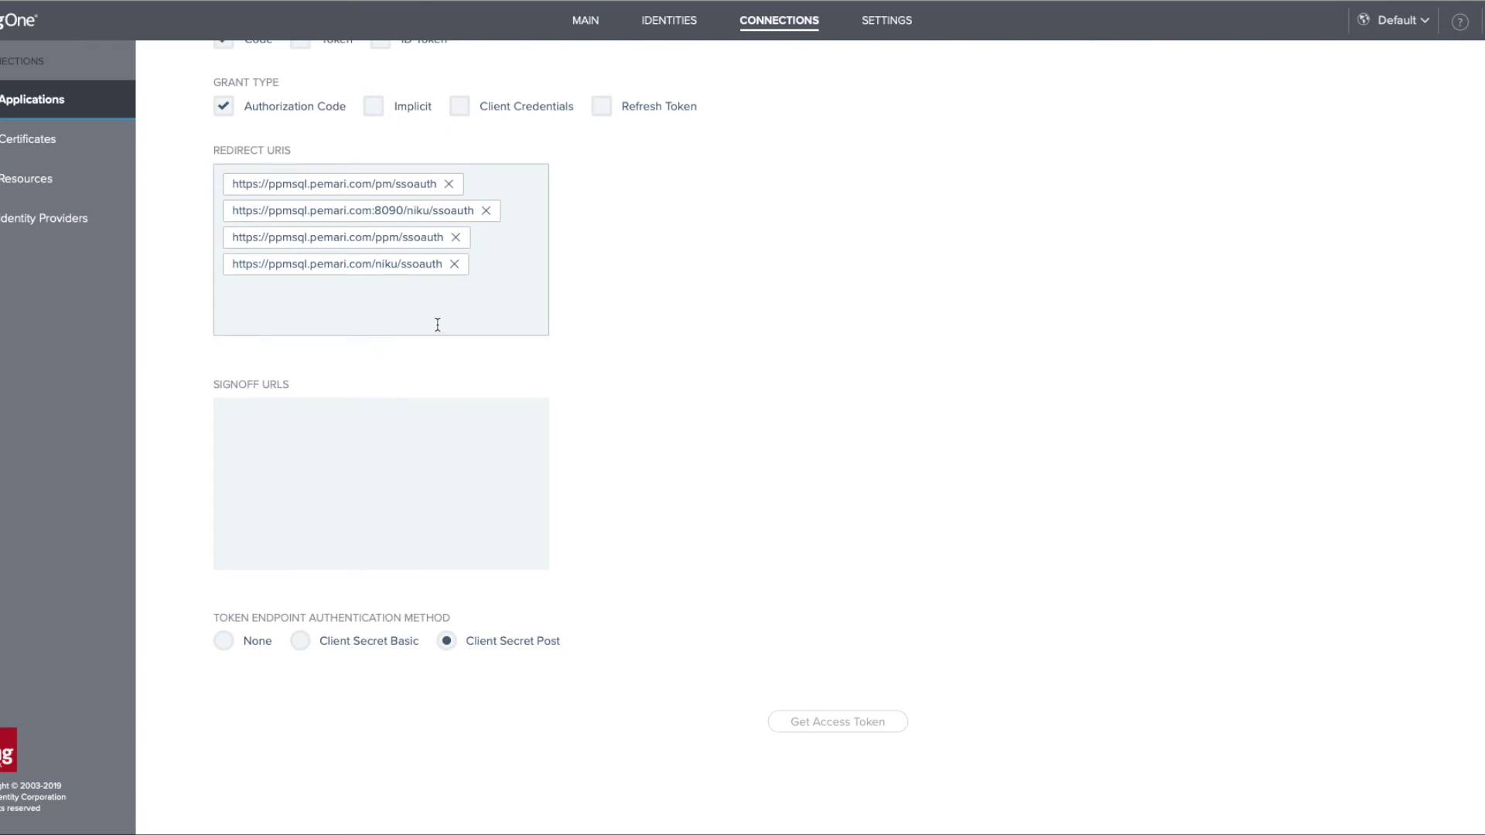
Step: Select the OIDC discovery endpoint and Client ID, then reveal and select the client secret
scroll(437, 325, up, 7)
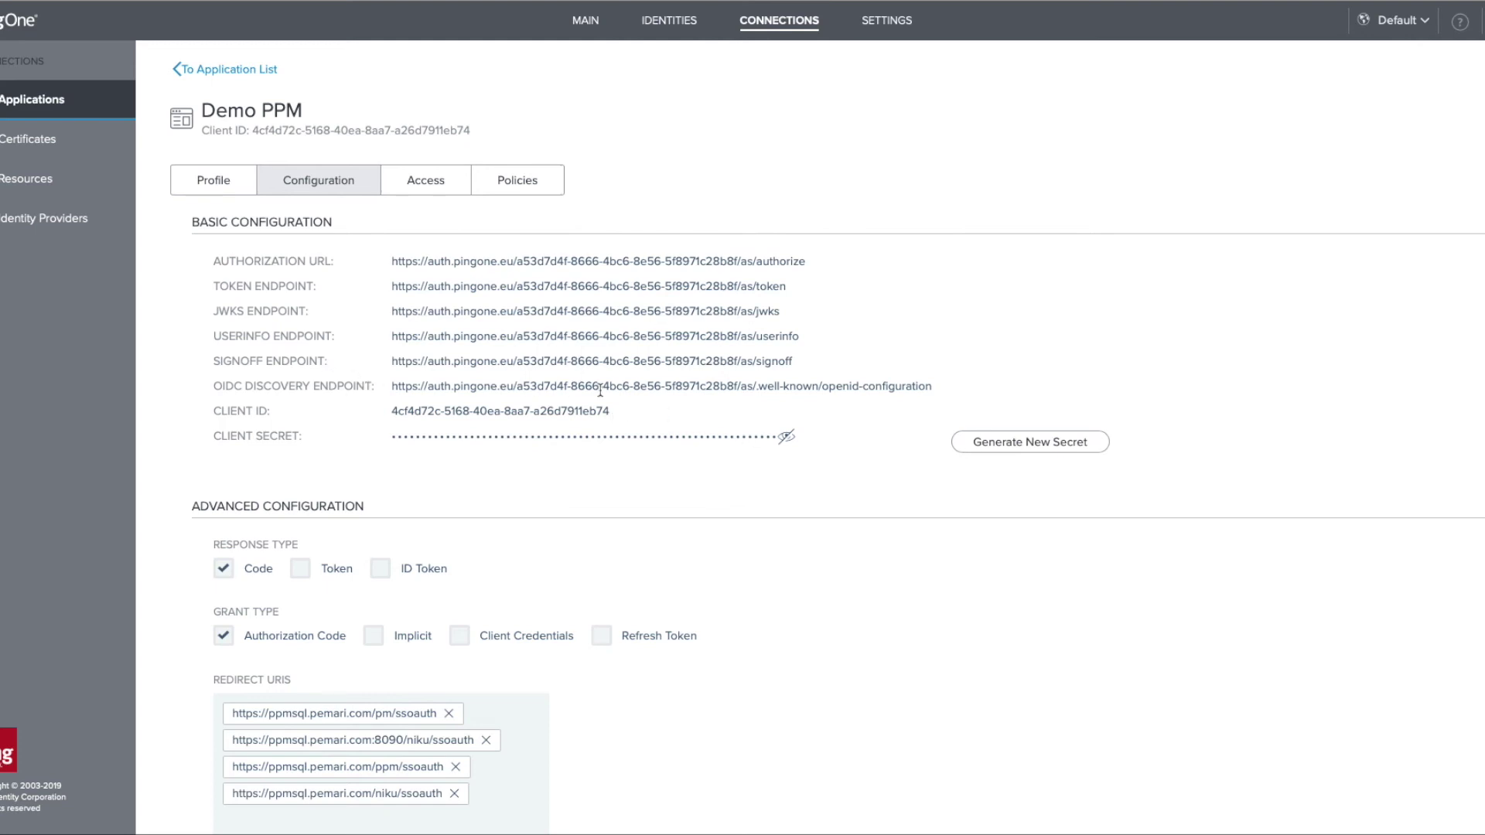
triple_click(951, 392)
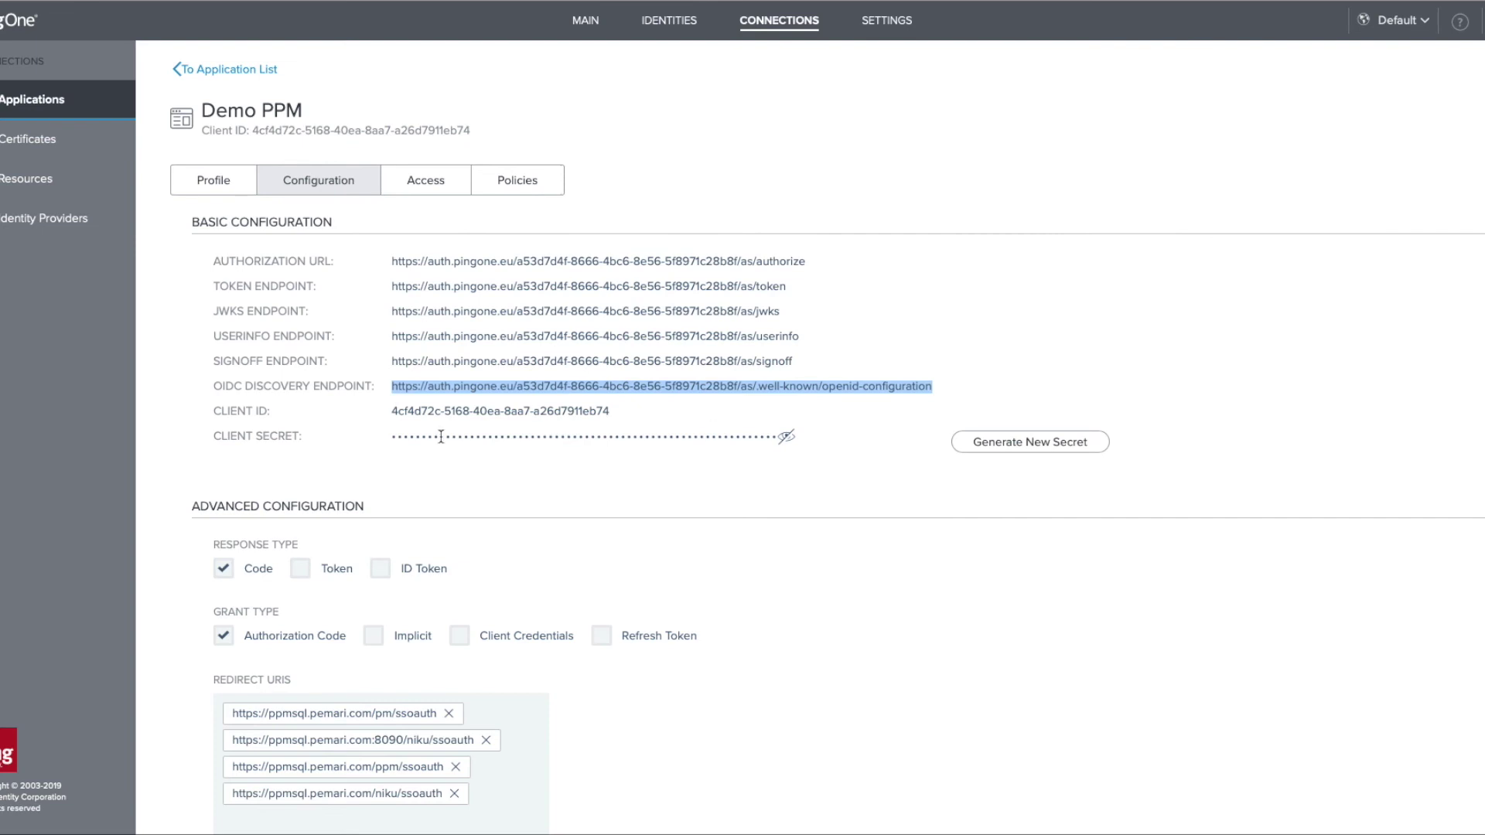
drag(392, 411, 528, 415)
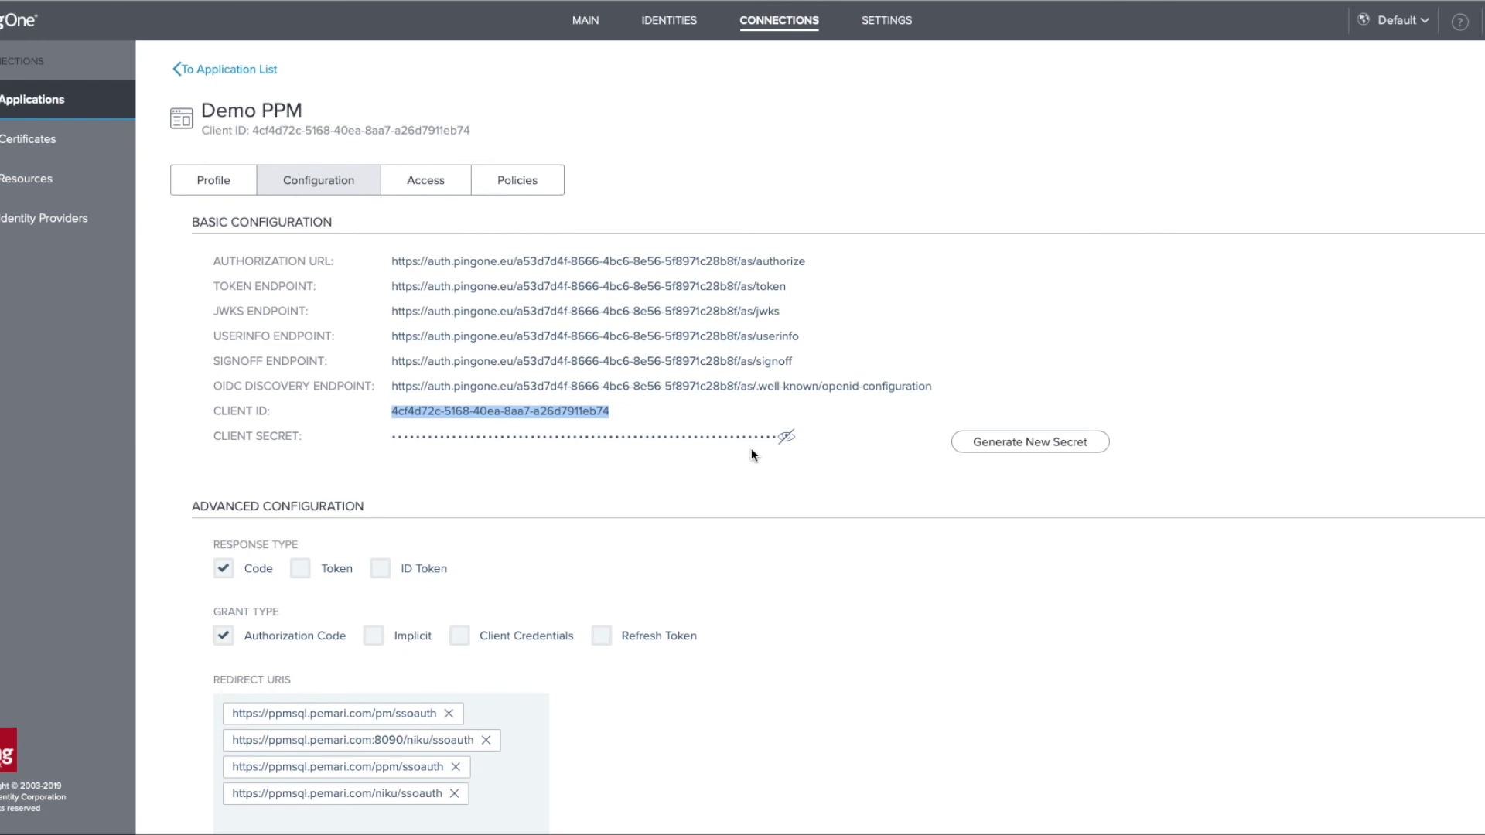
click(787, 439)
triple_click(789, 437)
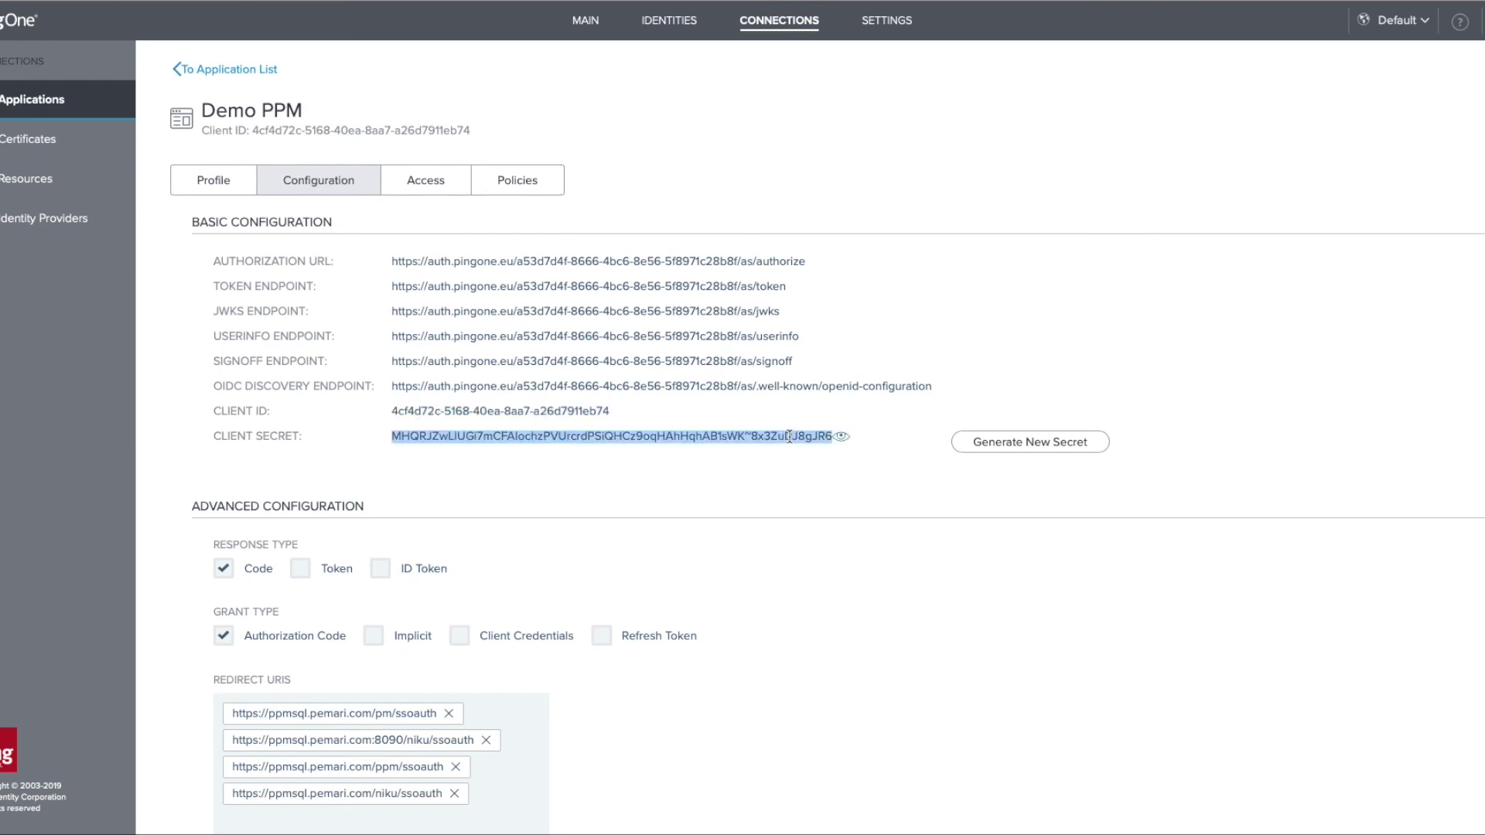